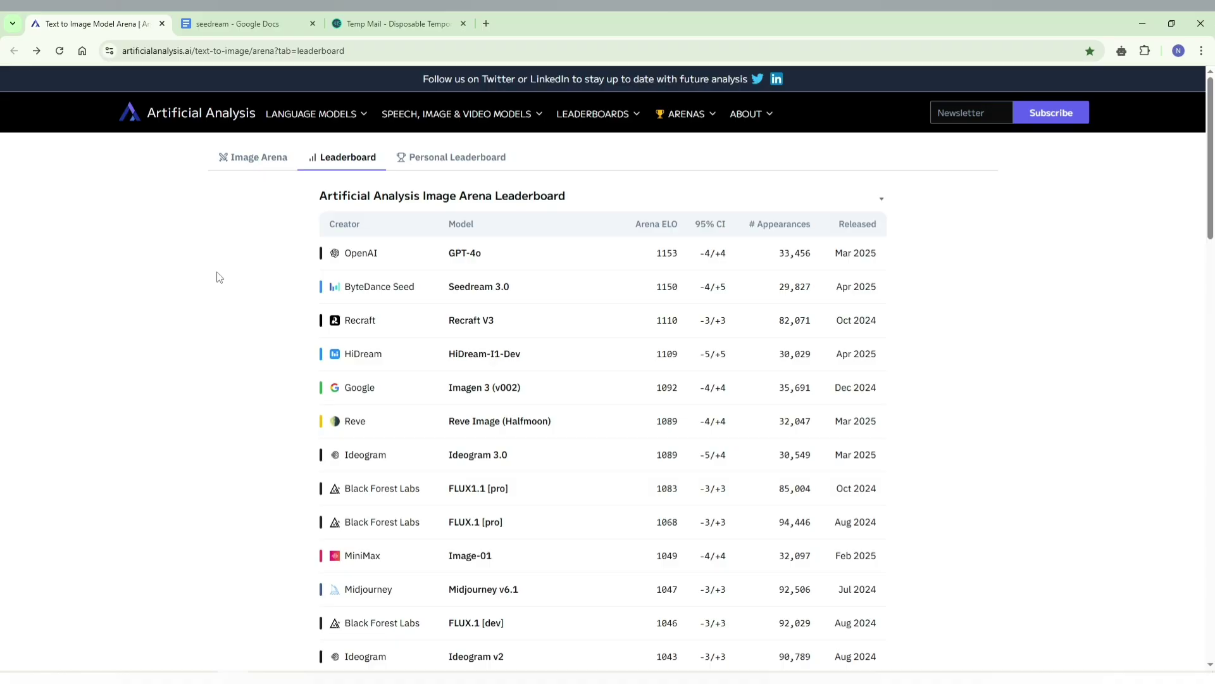
Copy the Dreamina site link from the links tab of the seedream document in Google Docs.
left_click(231, 21)
key("ctrl+a")
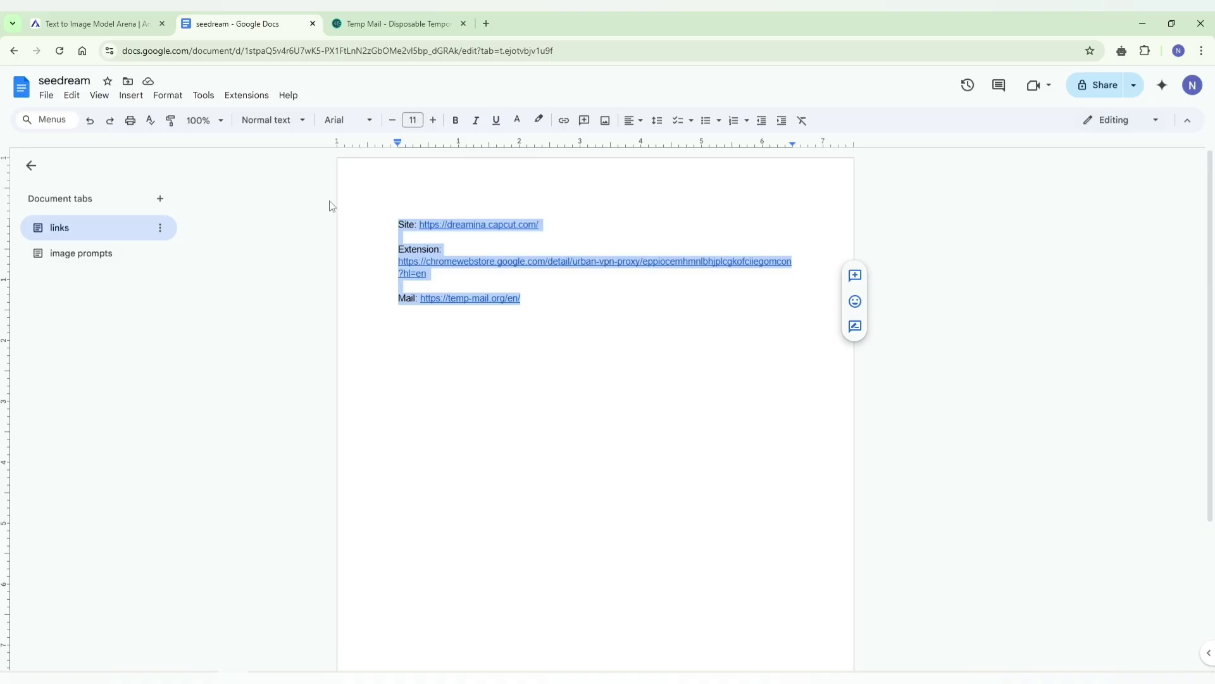
left_click(460, 416)
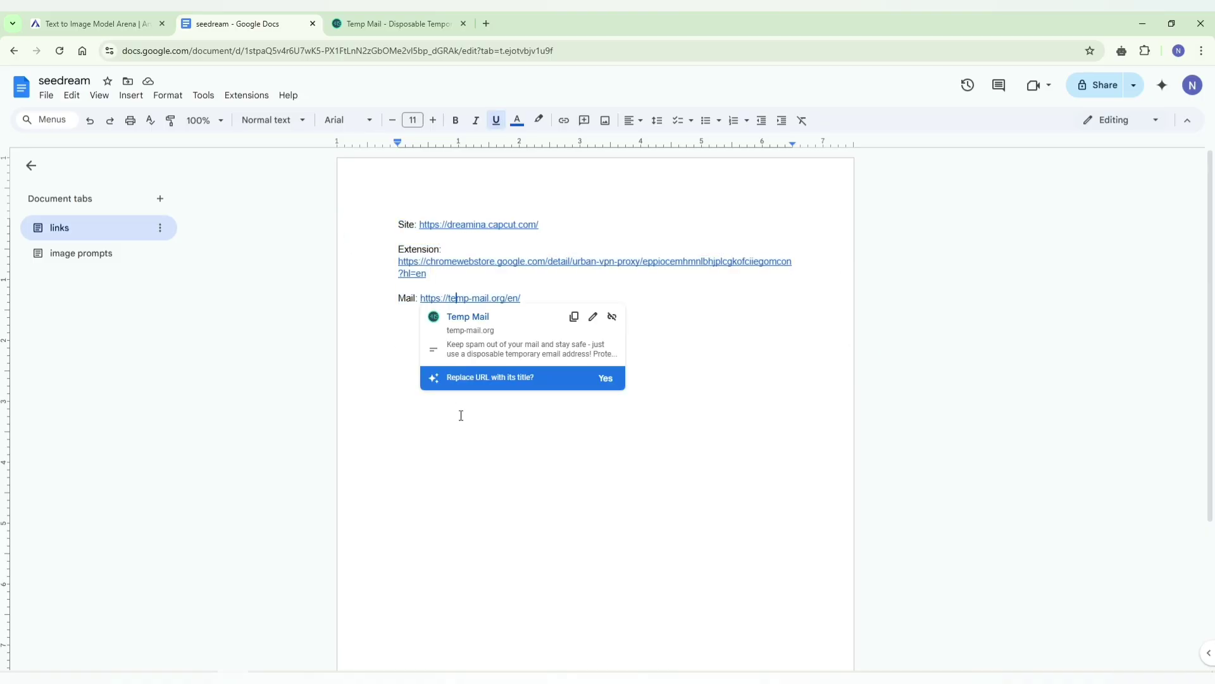
left_click(513, 226)
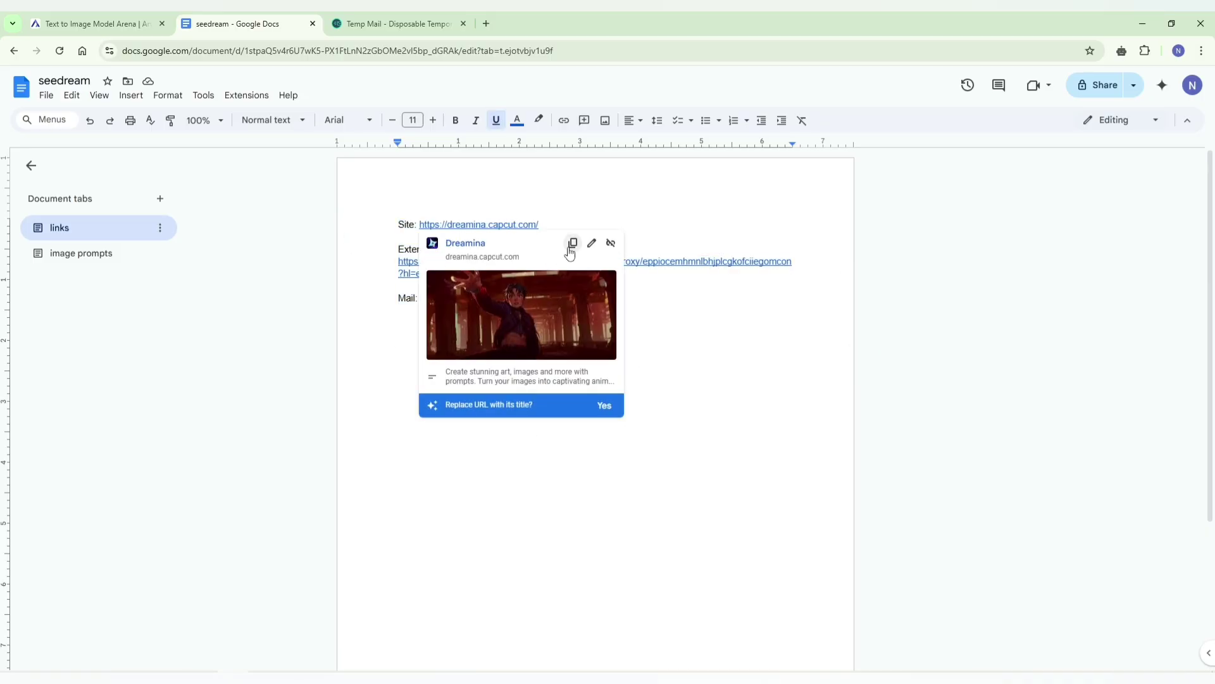
left_click(571, 246)
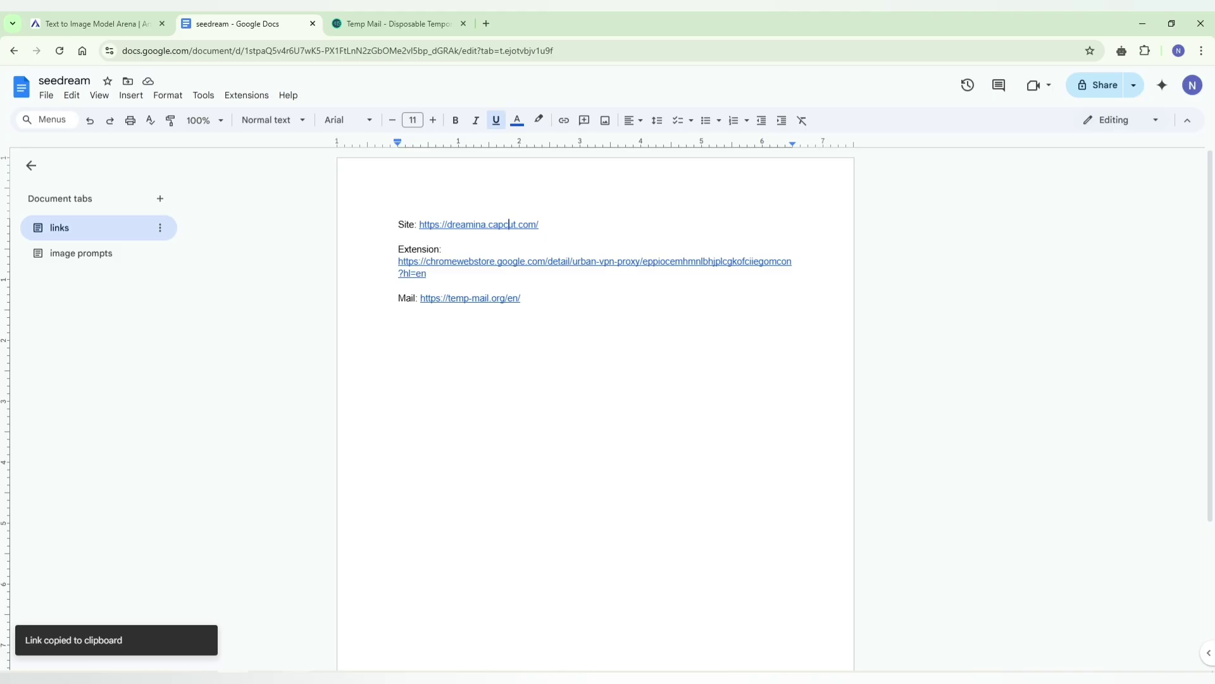
key("ctrl+n")
left_click(253, 50)
key("ctrl+v")
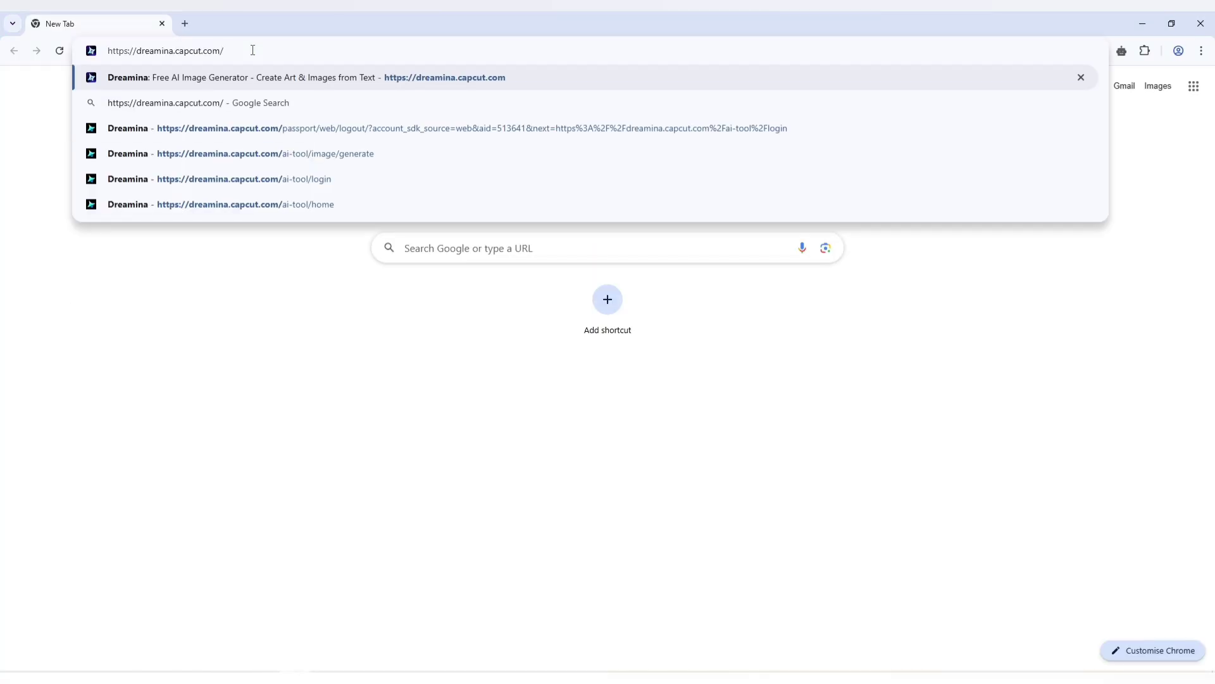
key("Return")
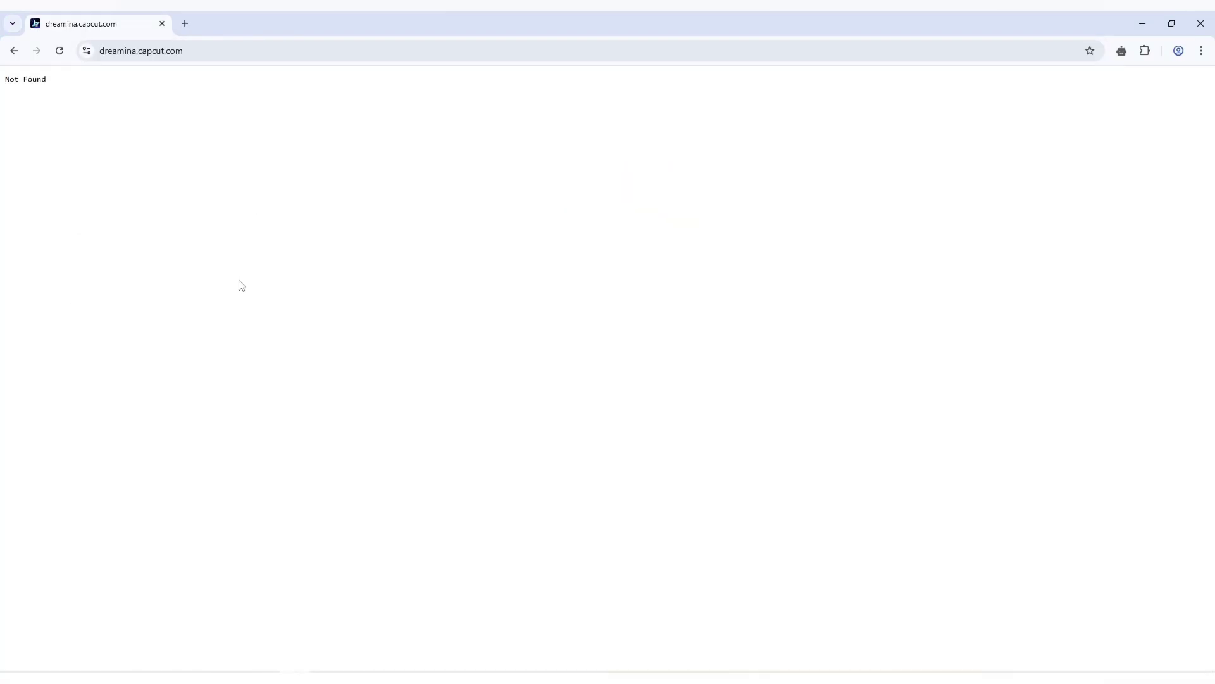
triple_click(21, 80)
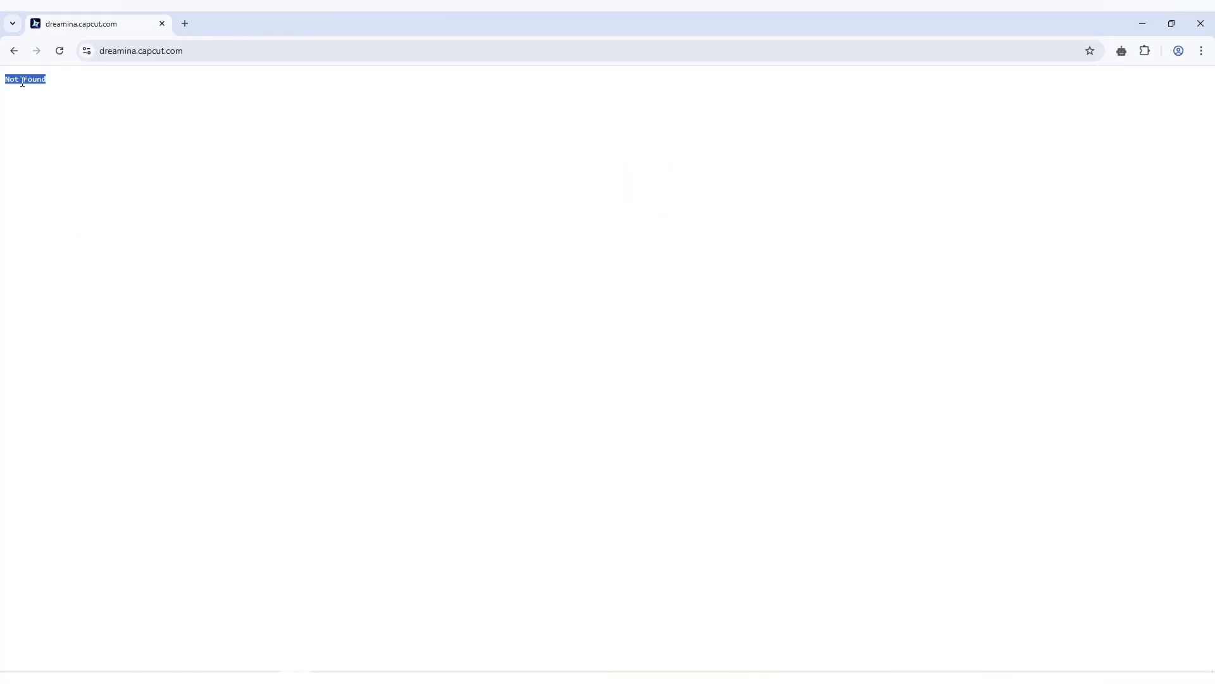
left_click(50, 134)
Return to the seedream document and open its Extension link to the Urban VPN Proxy page.
key("alt+Tab")
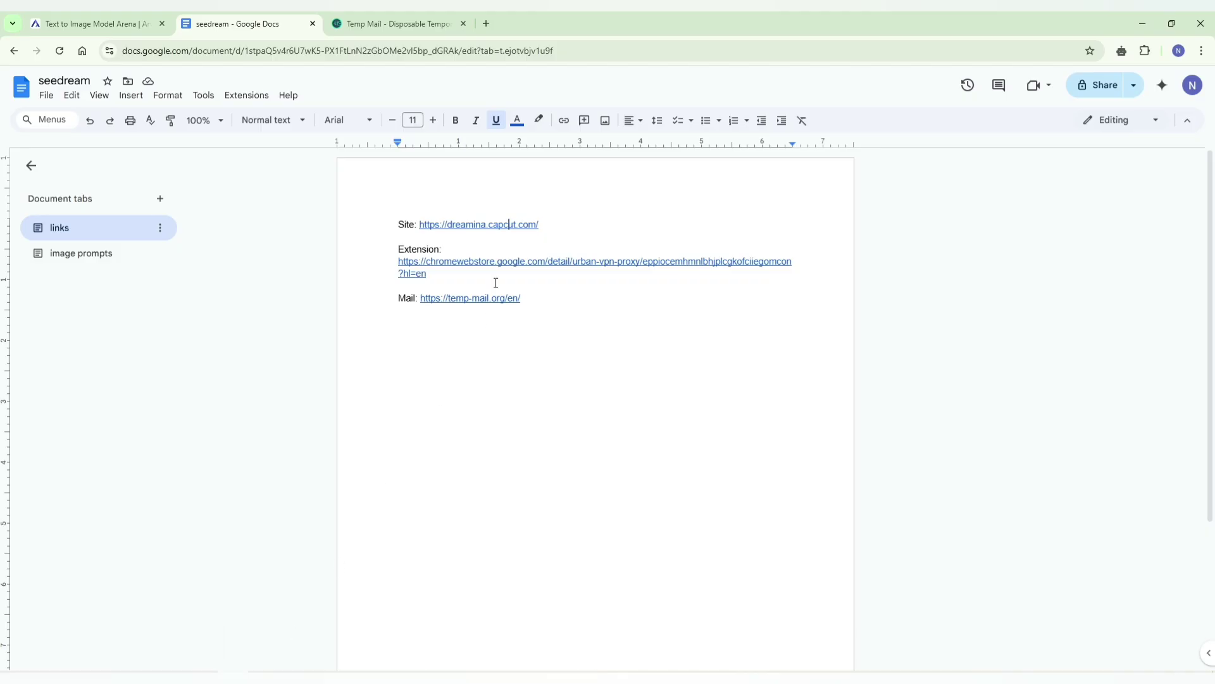
left_click(497, 262)
left_click(510, 292)
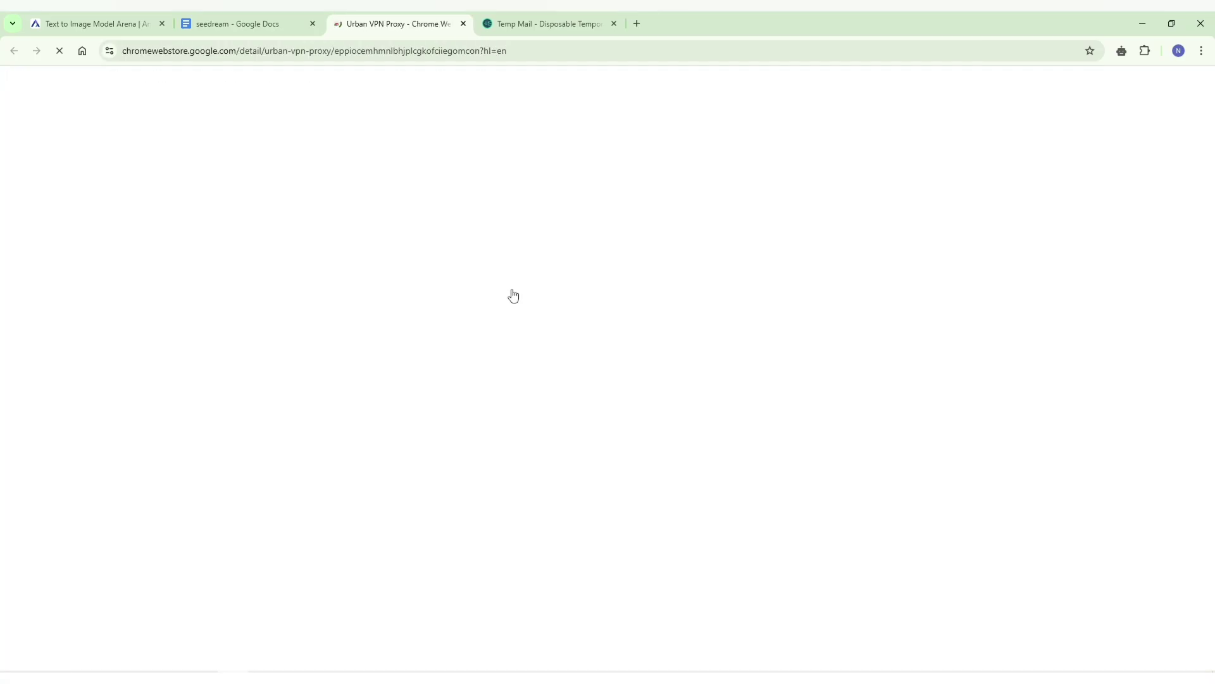
triple_click(362, 171)
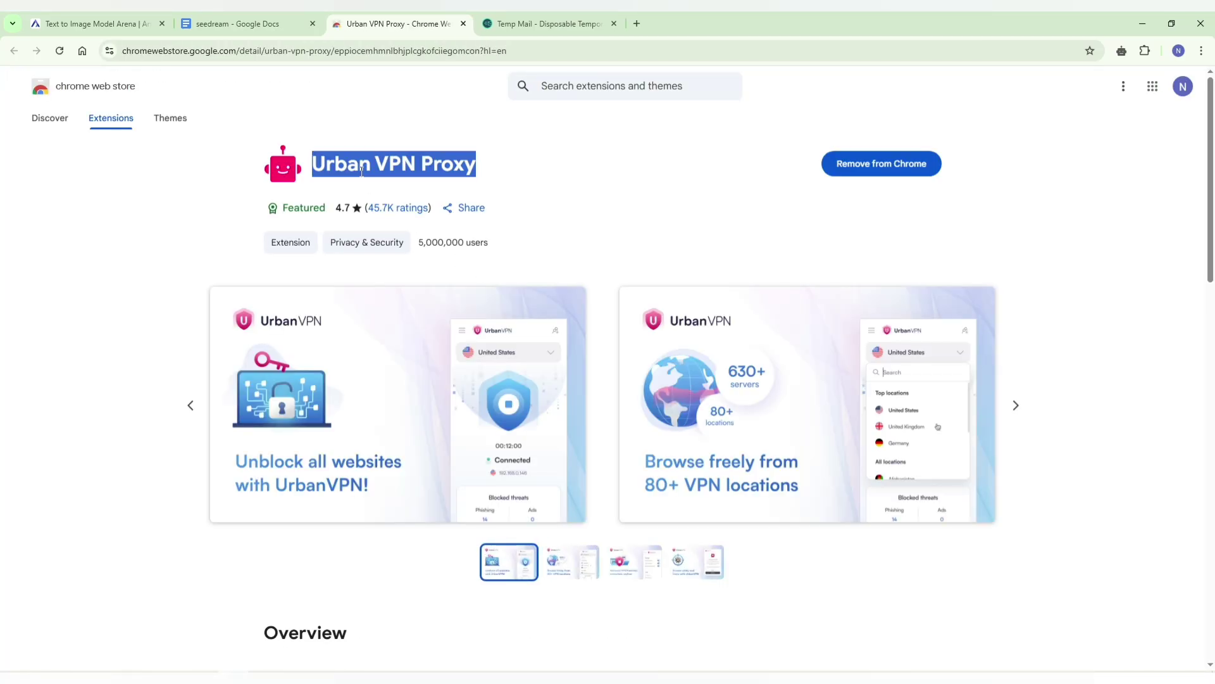
left_click(362, 171)
Back in the Dreamina window, connect Urban VPN to United States (USA) and reload the site.
key("alt+Tab")
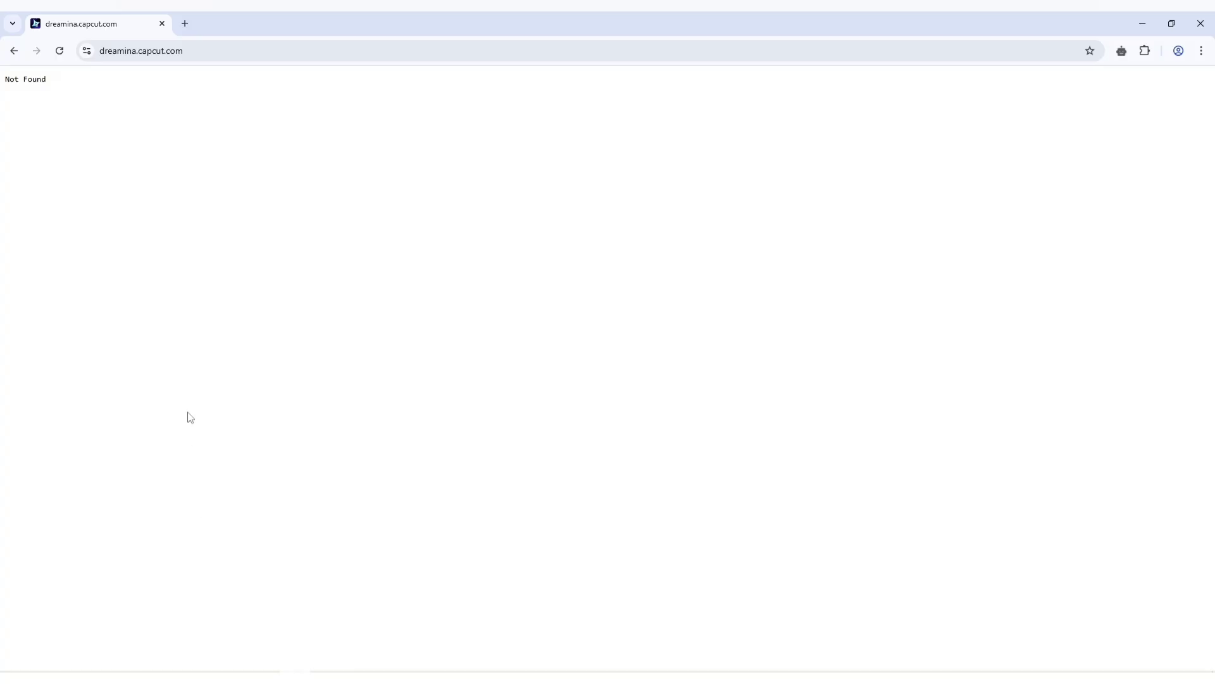
left_click(1122, 50)
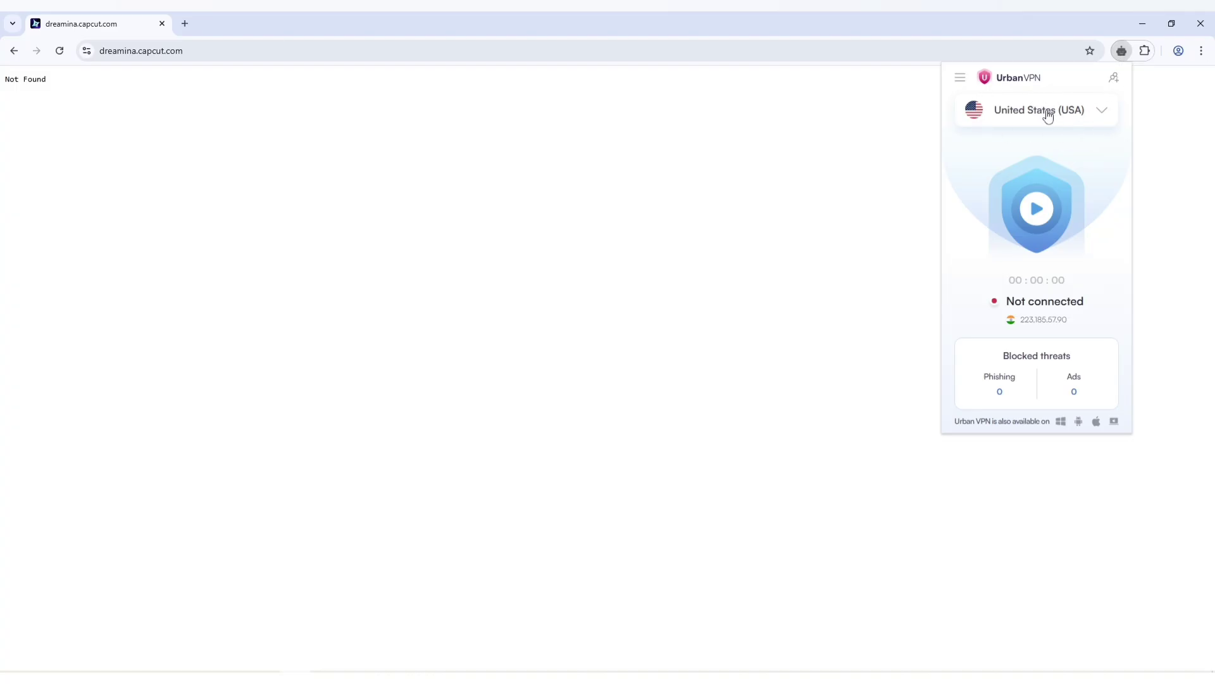
left_click(1036, 212)
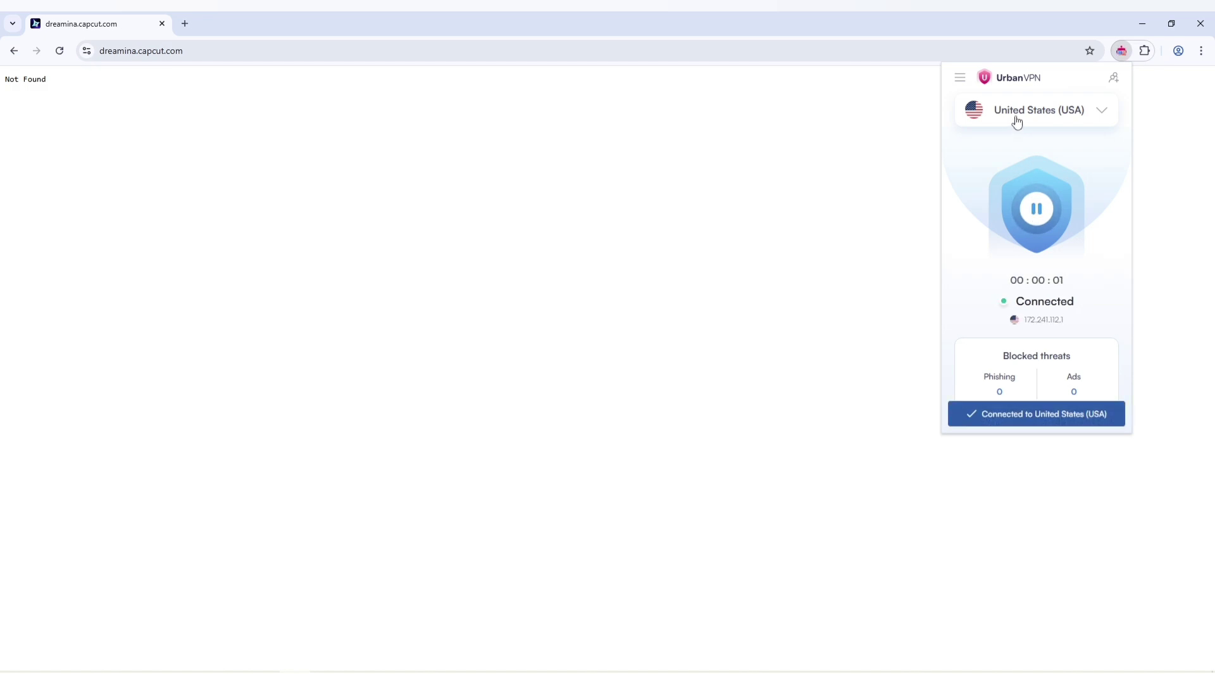
left_click(288, 302)
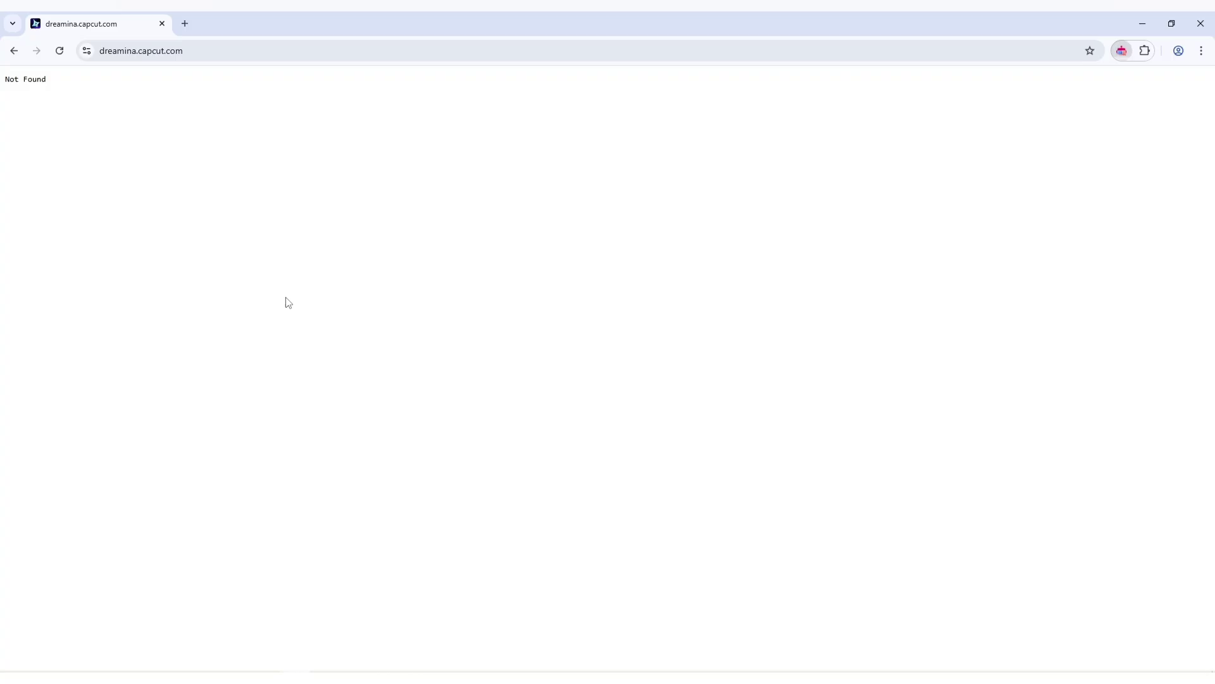
left_click(63, 51)
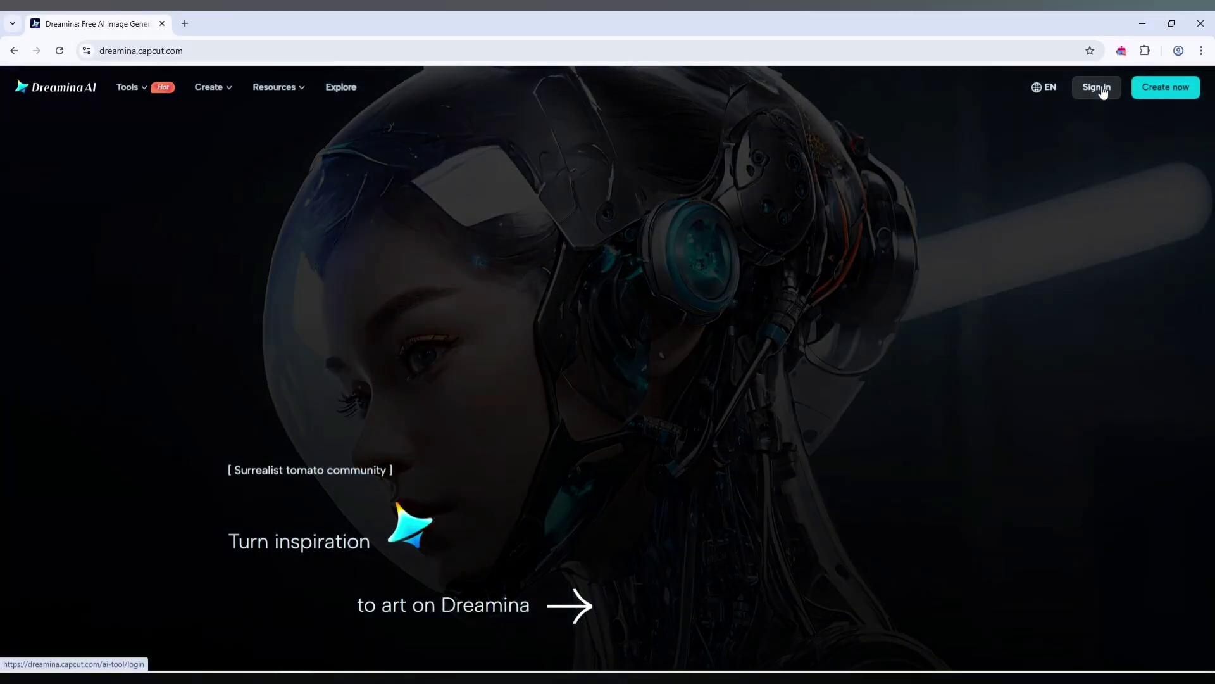
Start signing in to Dreamina, accept the terms, choose to continue with email and switch to creating a new account.
left_click(1097, 87)
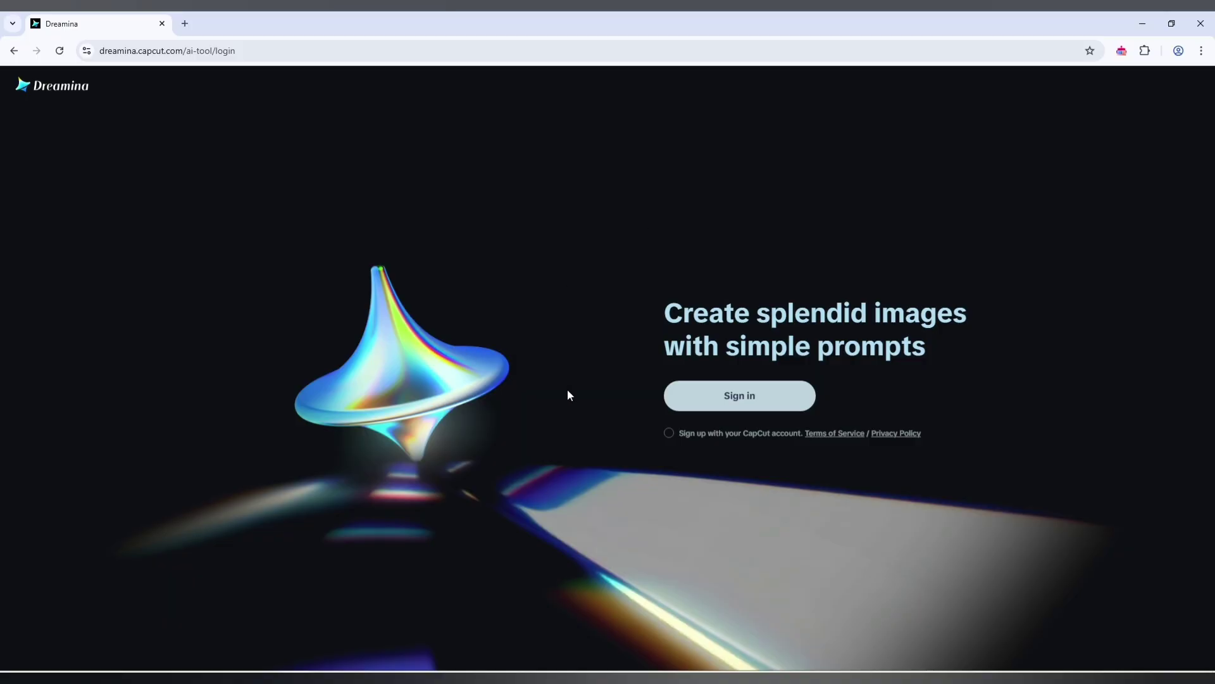
left_click(668, 434)
left_click(749, 399)
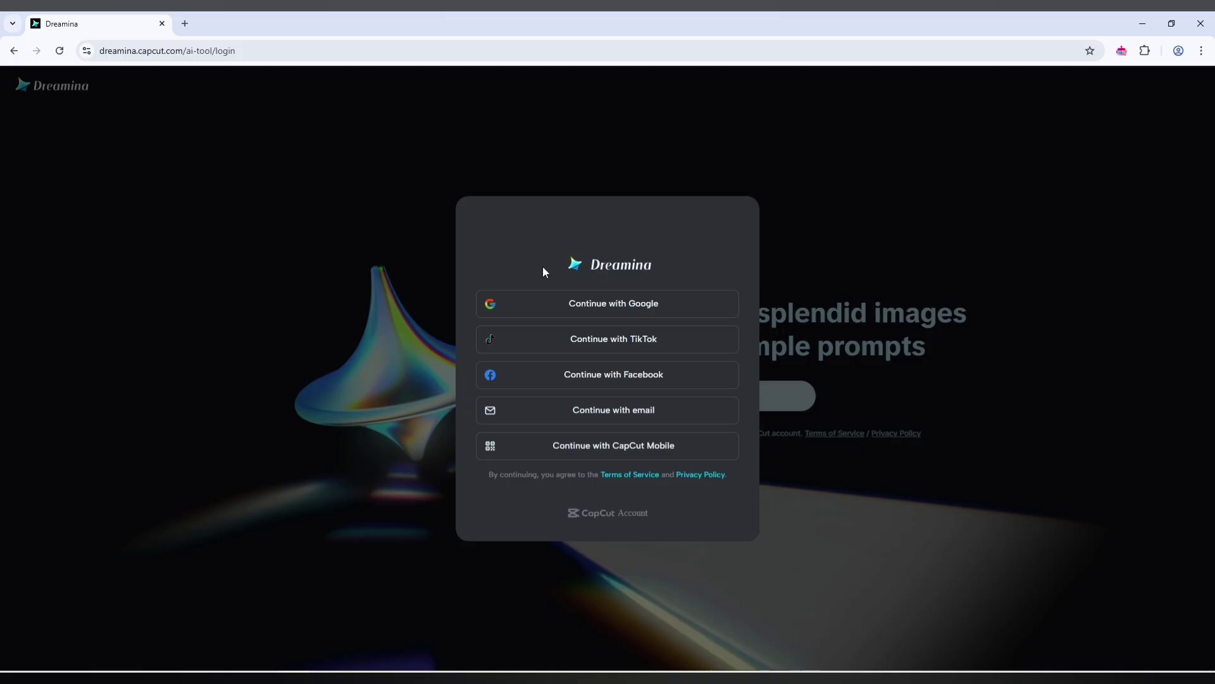
left_click(620, 418)
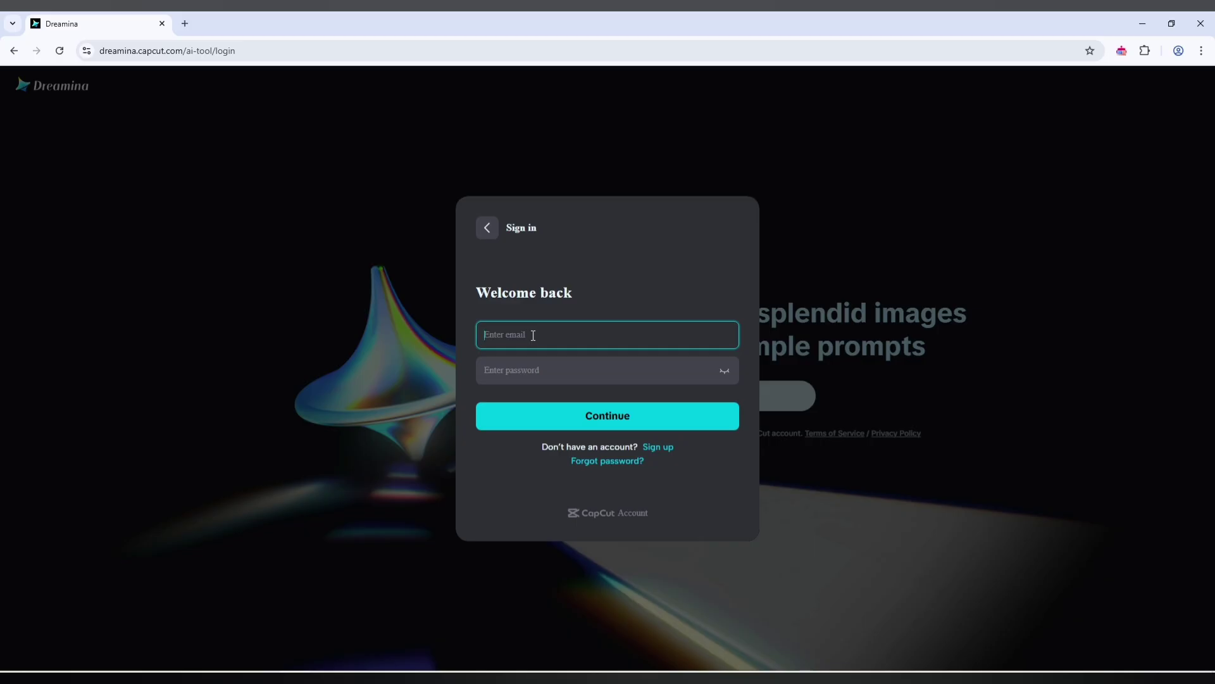
left_click(667, 449)
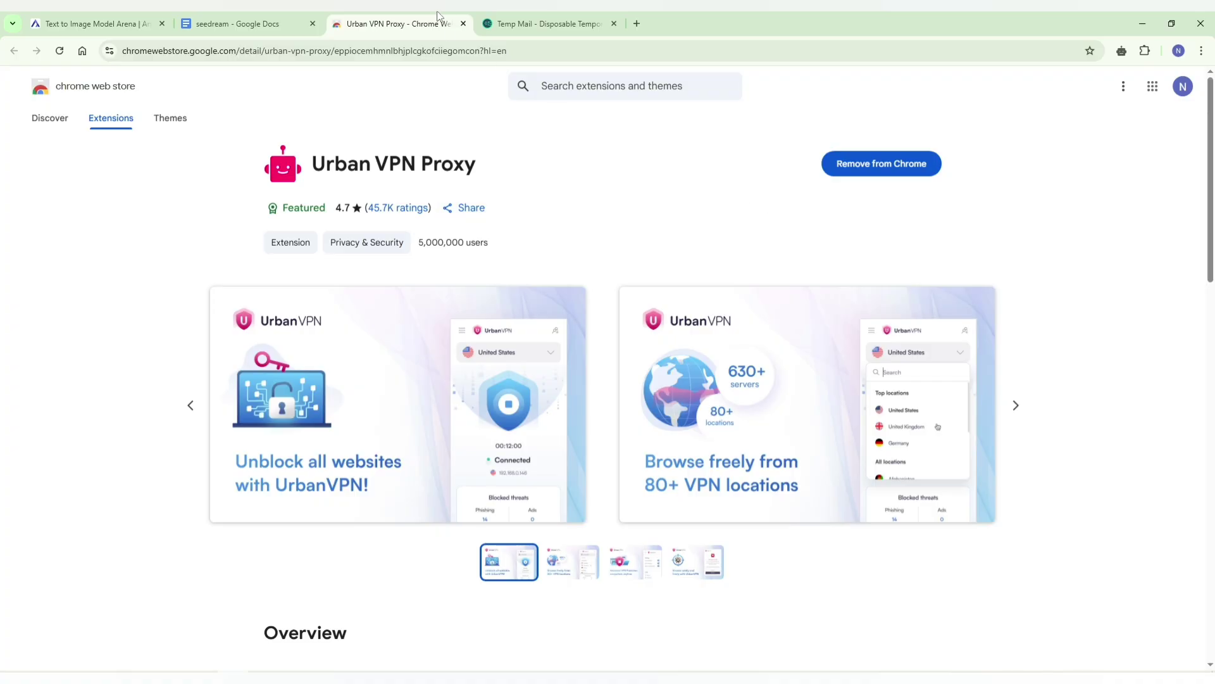
Copy the disposable email address from Temp Mail and paste it as the email in Dreamina's sign-up form.
left_click(525, 23)
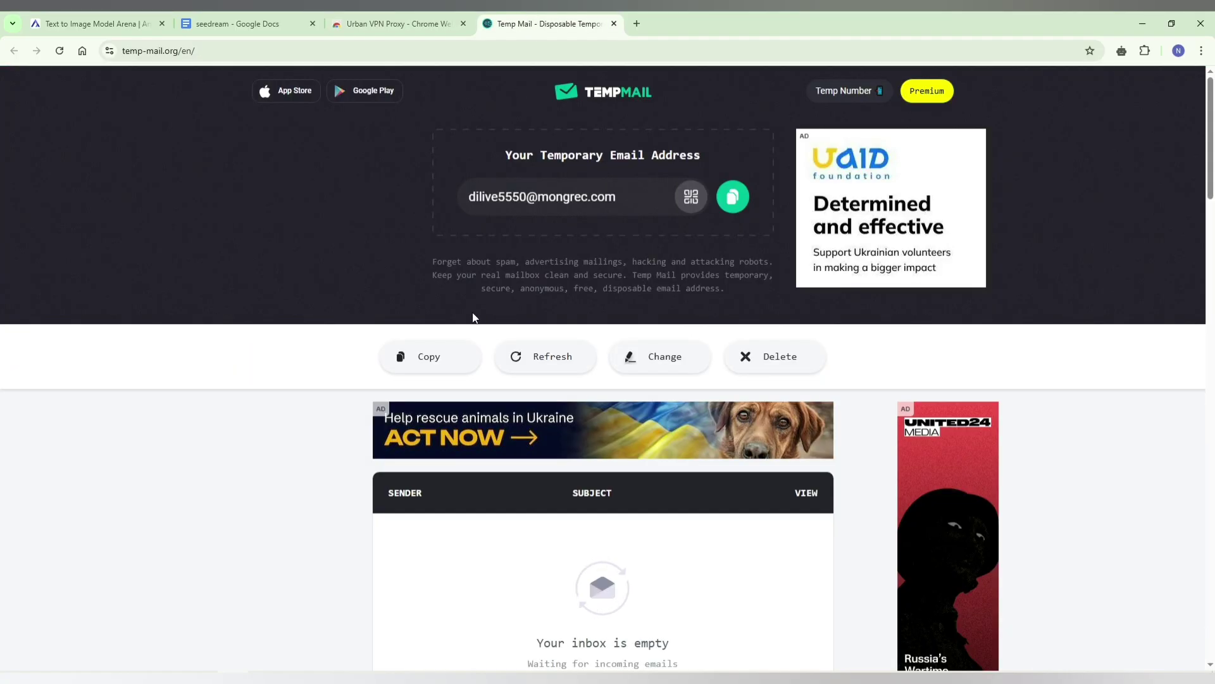
left_click(726, 200)
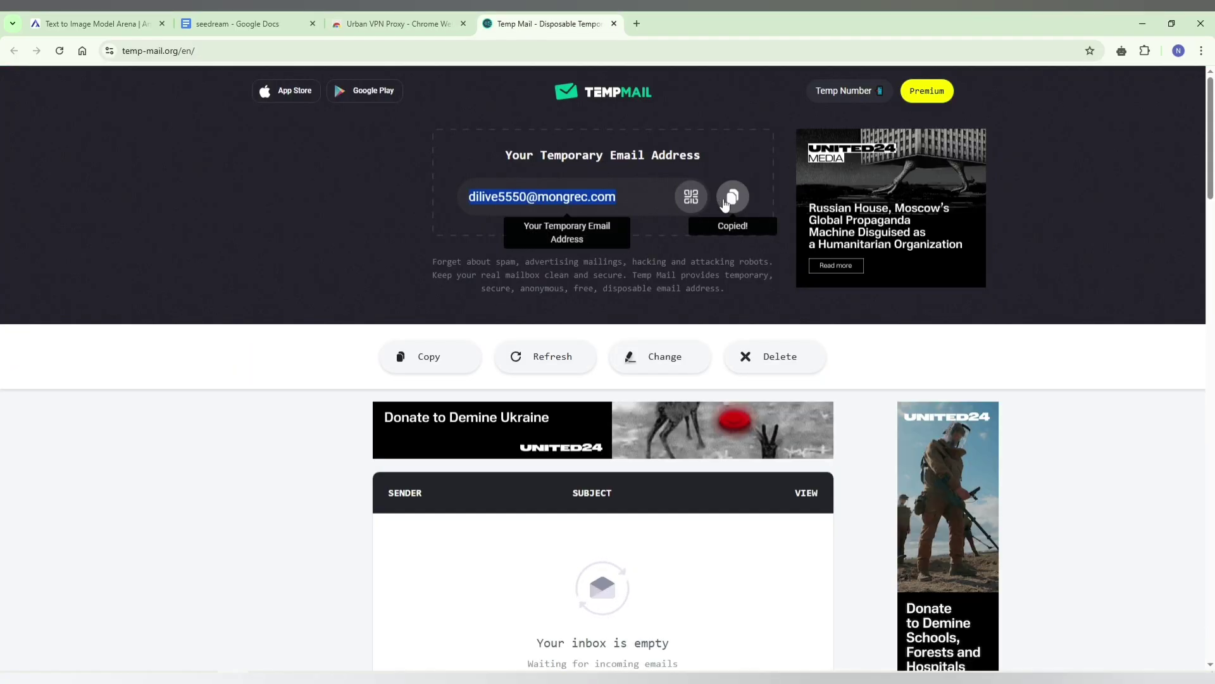
key("alt+Tab")
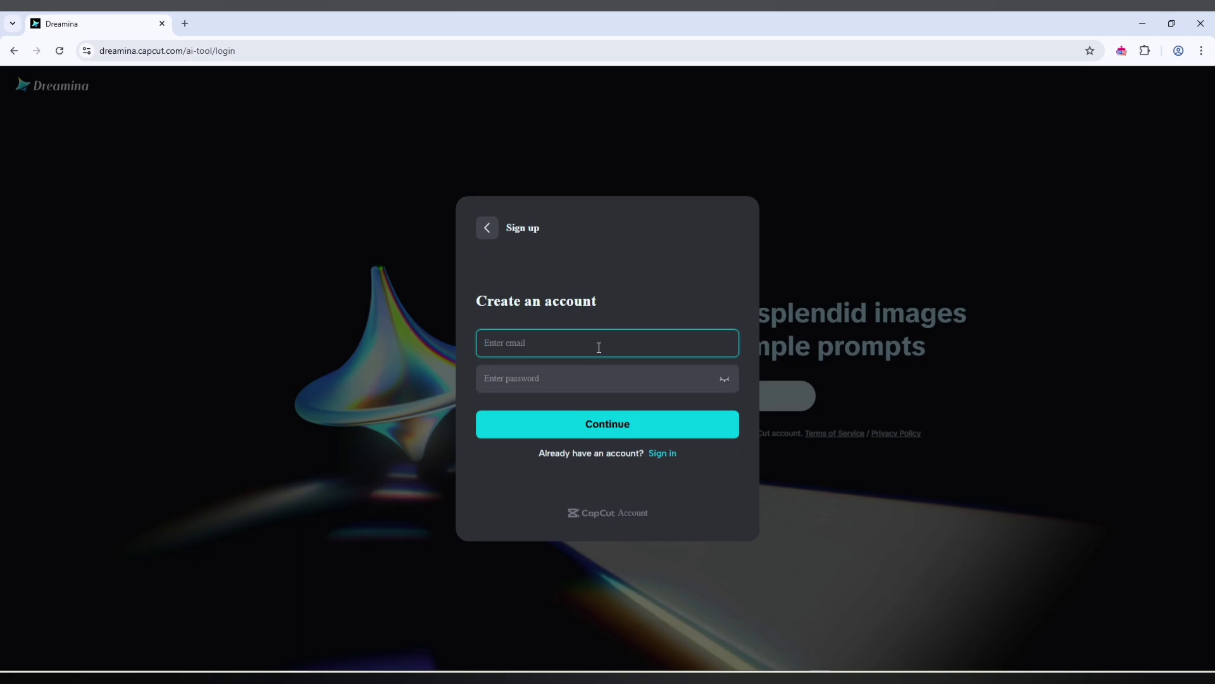
key("ctrl+v")
Enter the account password in the sign-up form and continue to email confirmation.
left_click(577, 379)
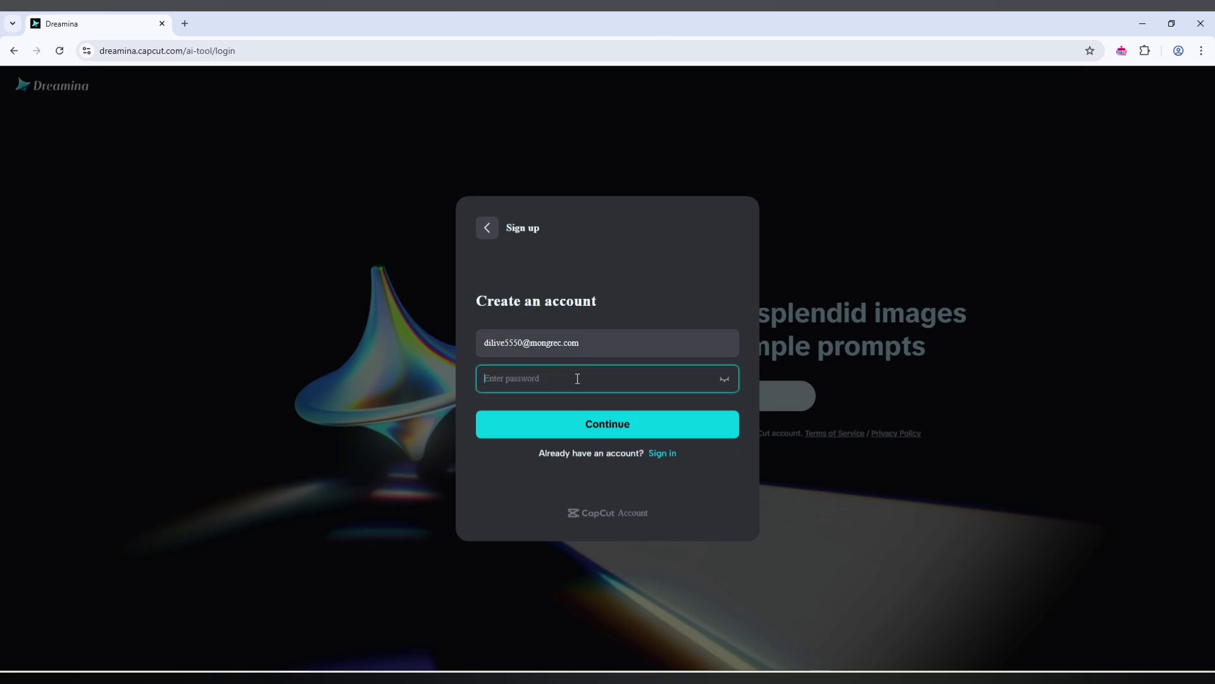
type("********")
left_click(573, 431)
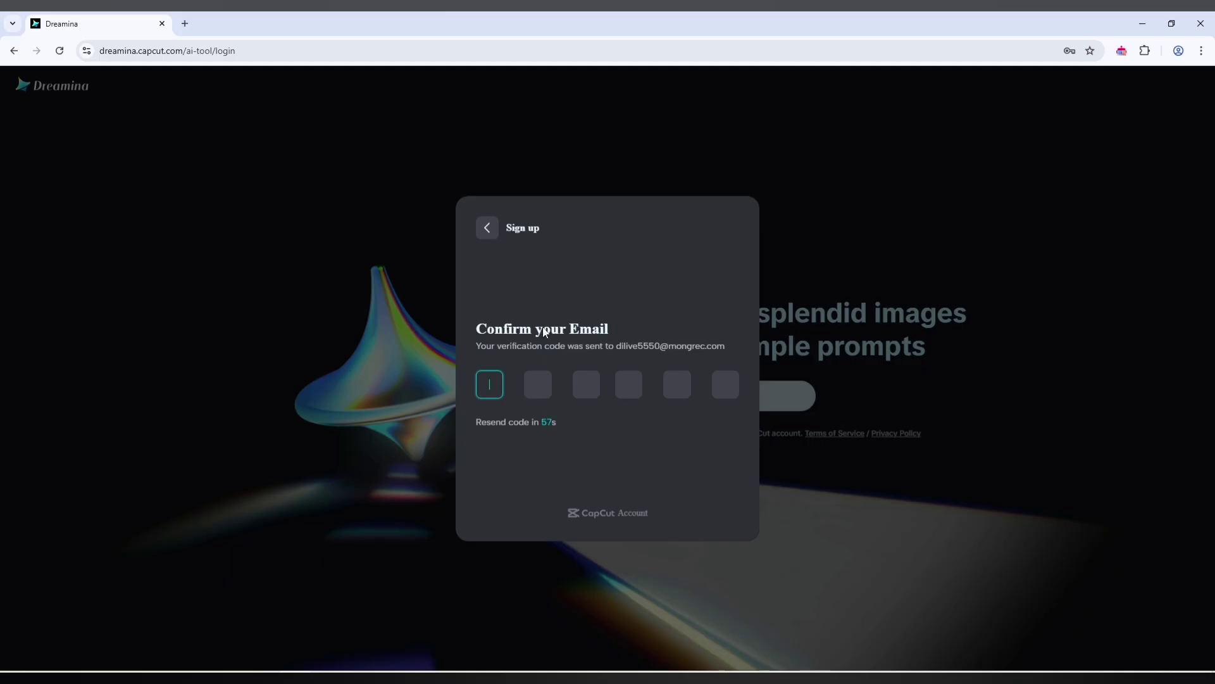
Copy the verification code from Dreamina's message in the Temp Mail inbox and paste it into the email confirmation form.
mouse_move(232, 677)
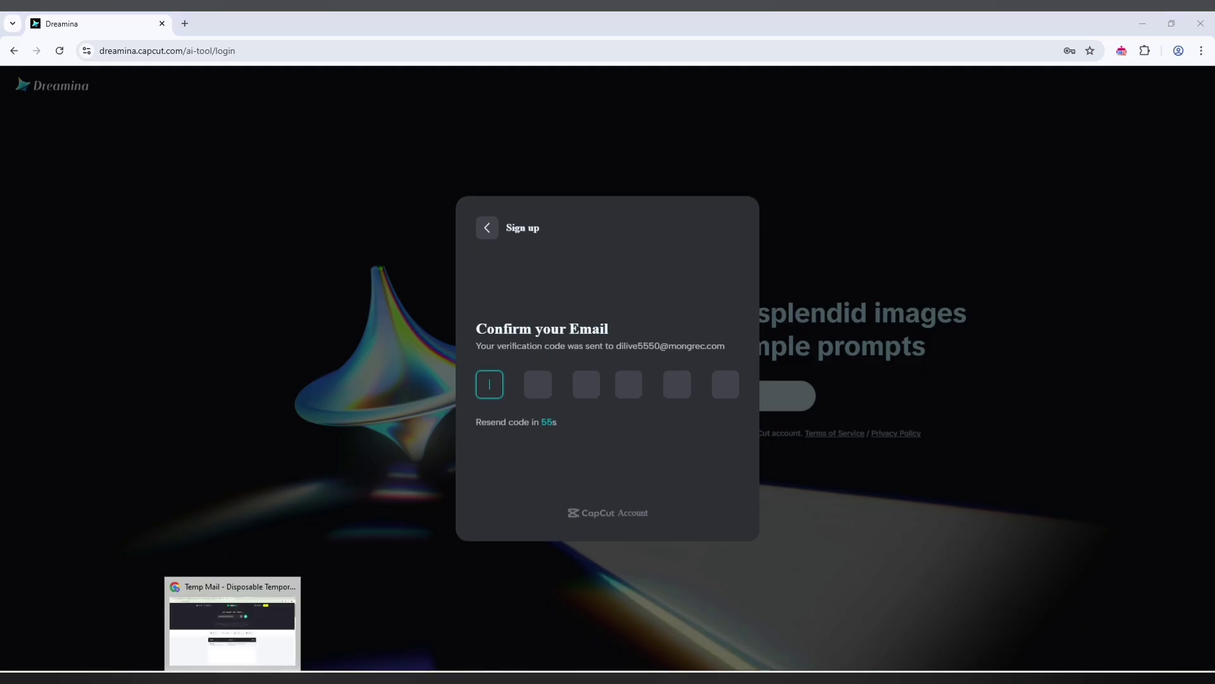
left_click(233, 630)
left_click(601, 472)
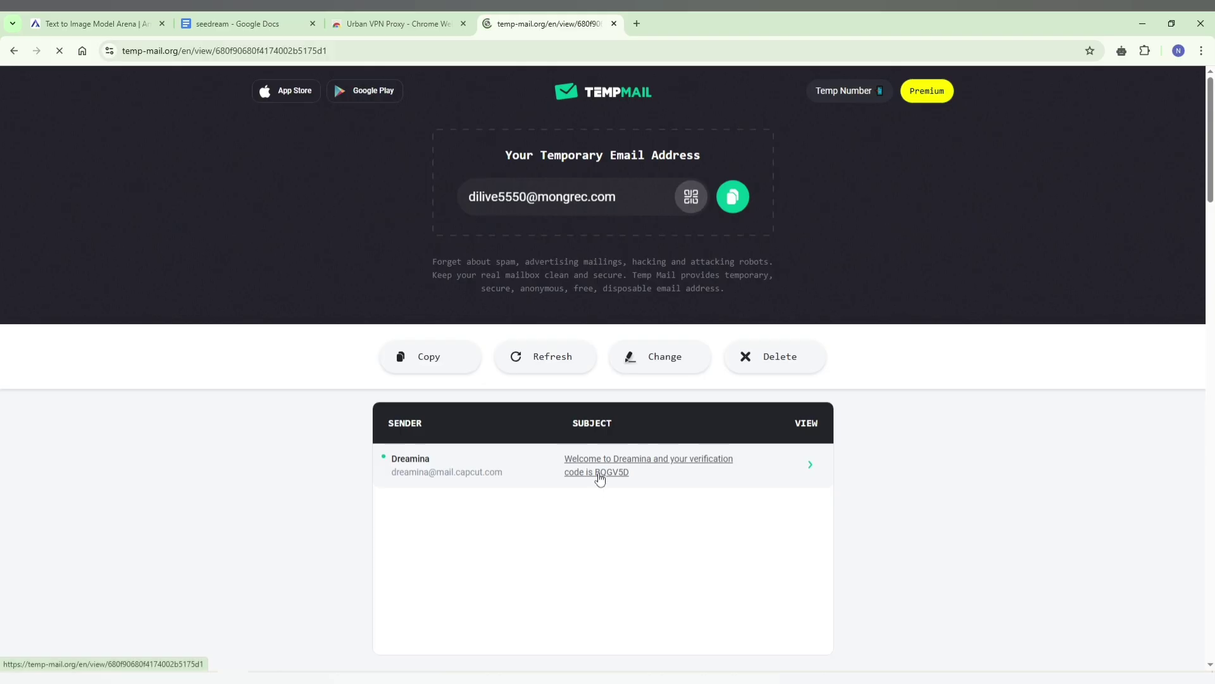
scroll(601, 479, "down", 4)
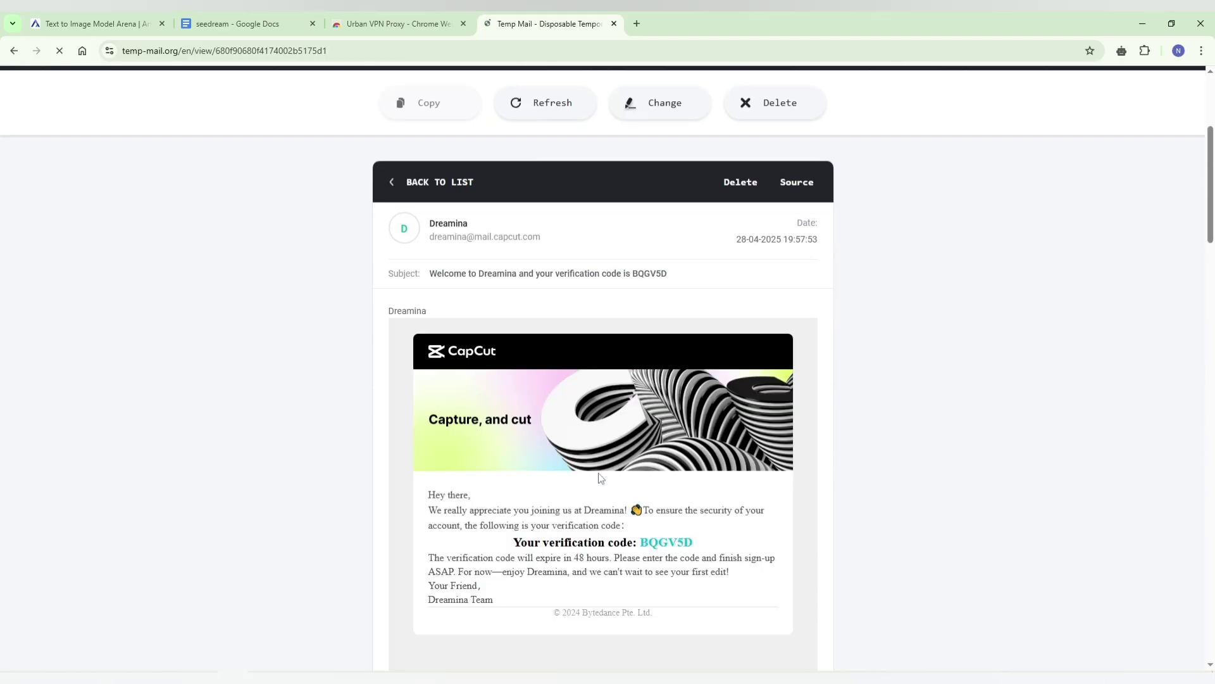
scroll(601, 478, "down", 2)
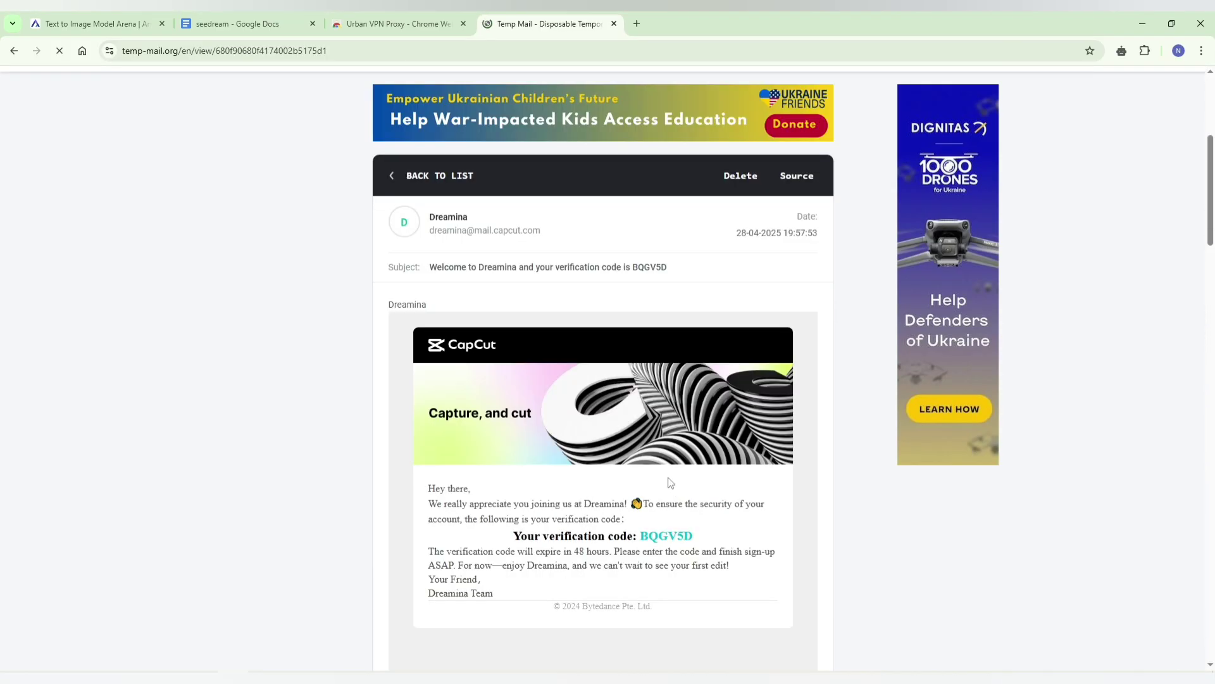
double_click(671, 536)
right_click(671, 536)
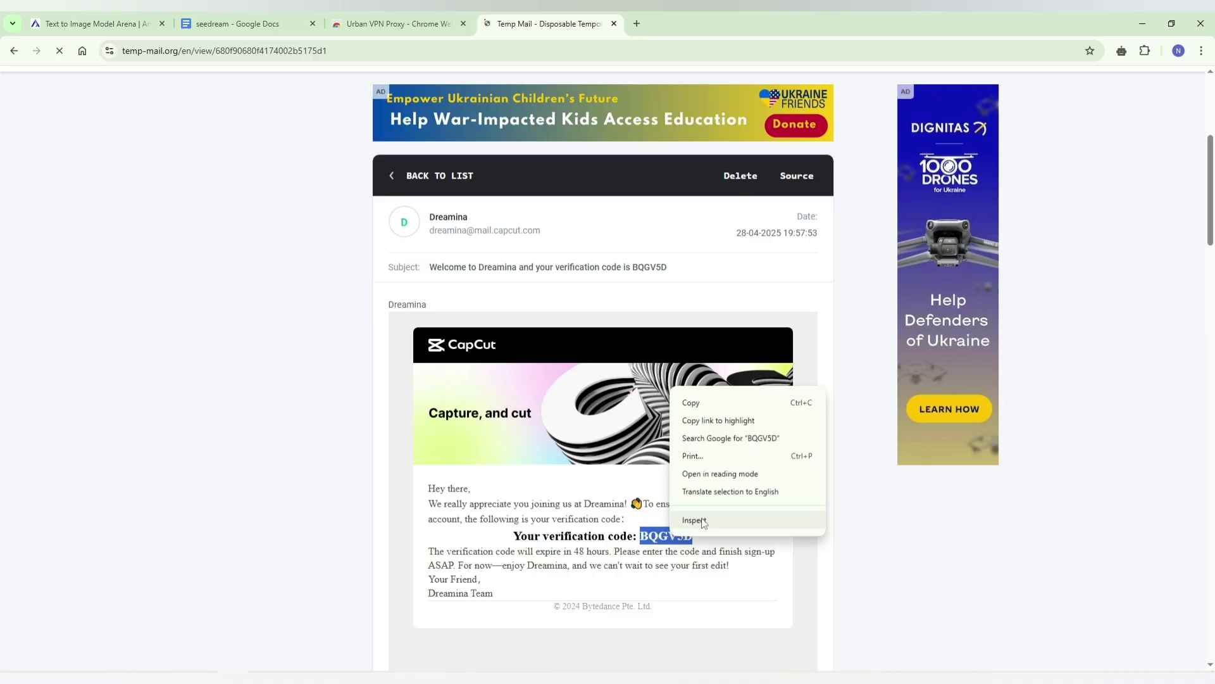
left_click(691, 401)
key("alt+Tab")
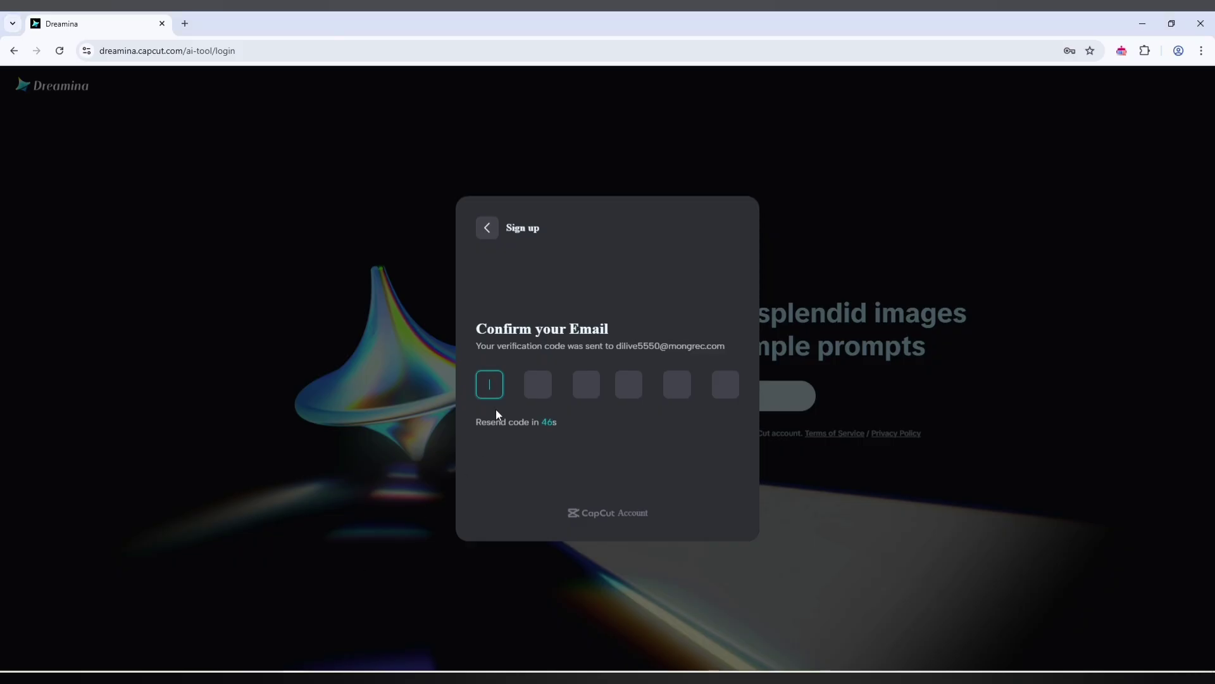
key("ctrl+v")
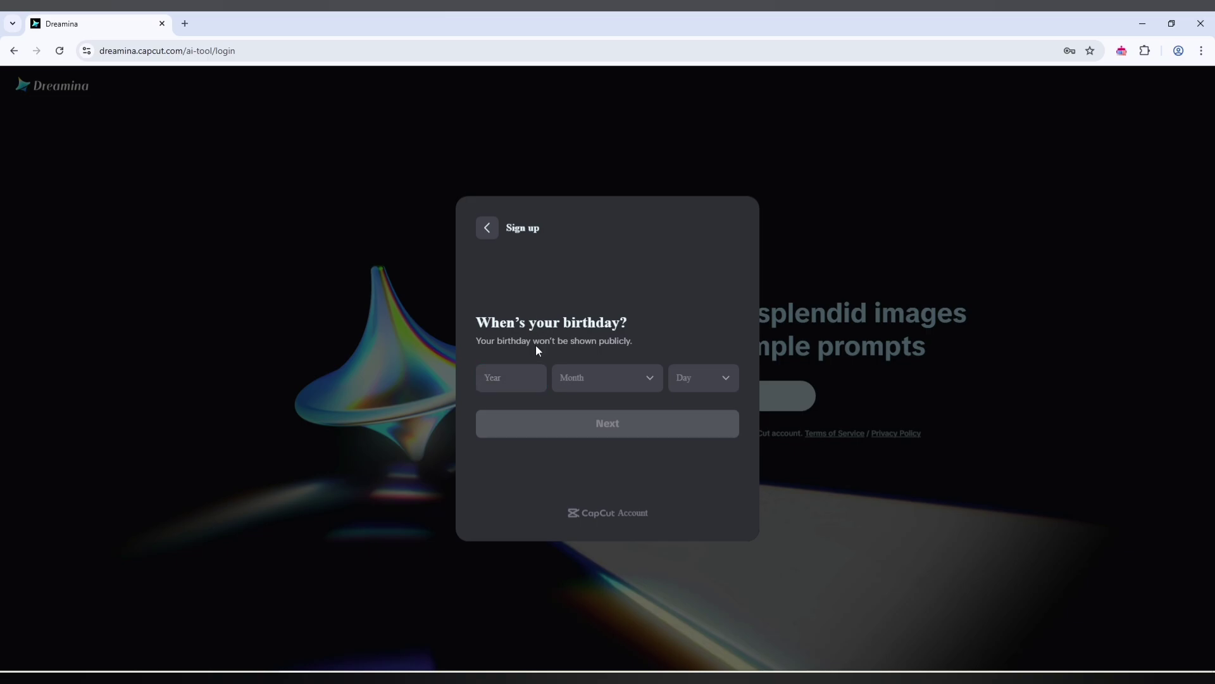
Fill in the year, month and day of the date of birth and submit the birthday form.
left_click(530, 374)
type("1999")
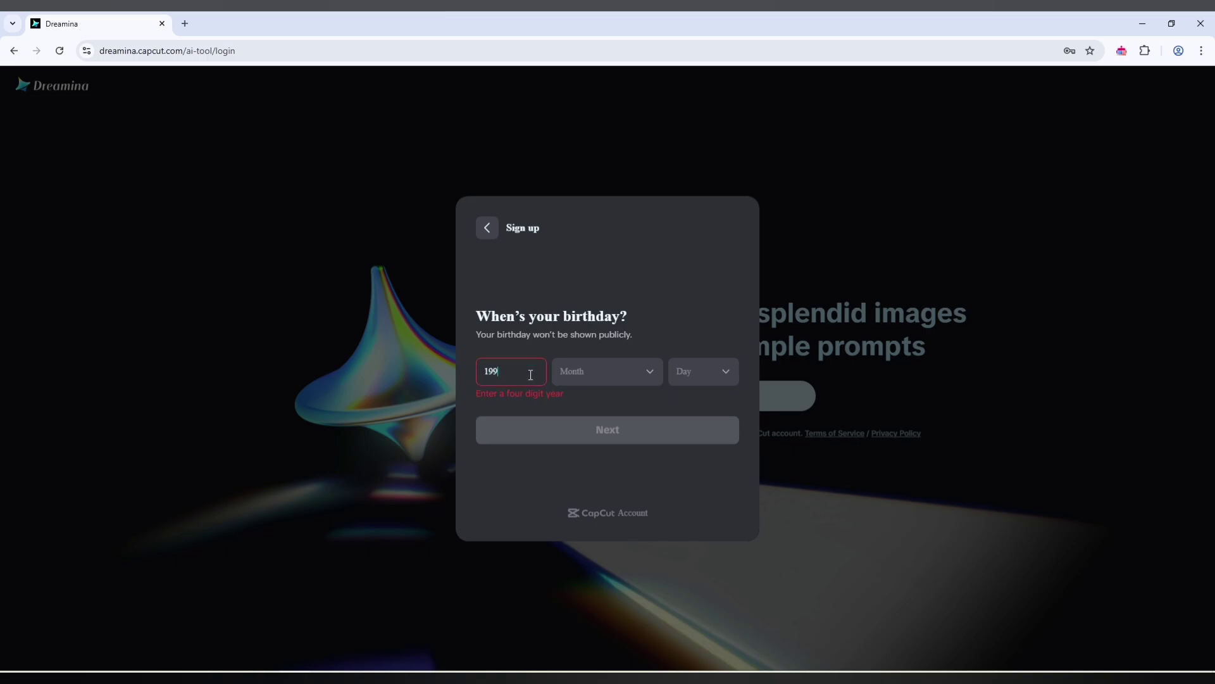
left_click(591, 385)
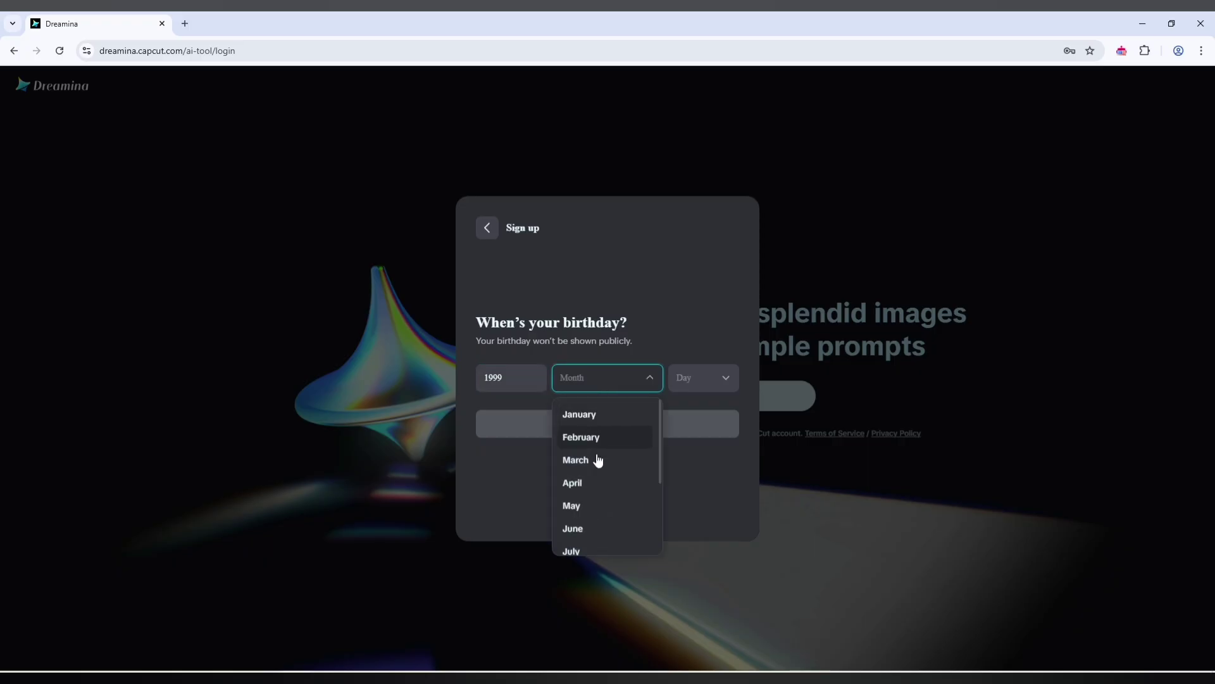
left_click(597, 462)
left_click(687, 383)
left_click(703, 460)
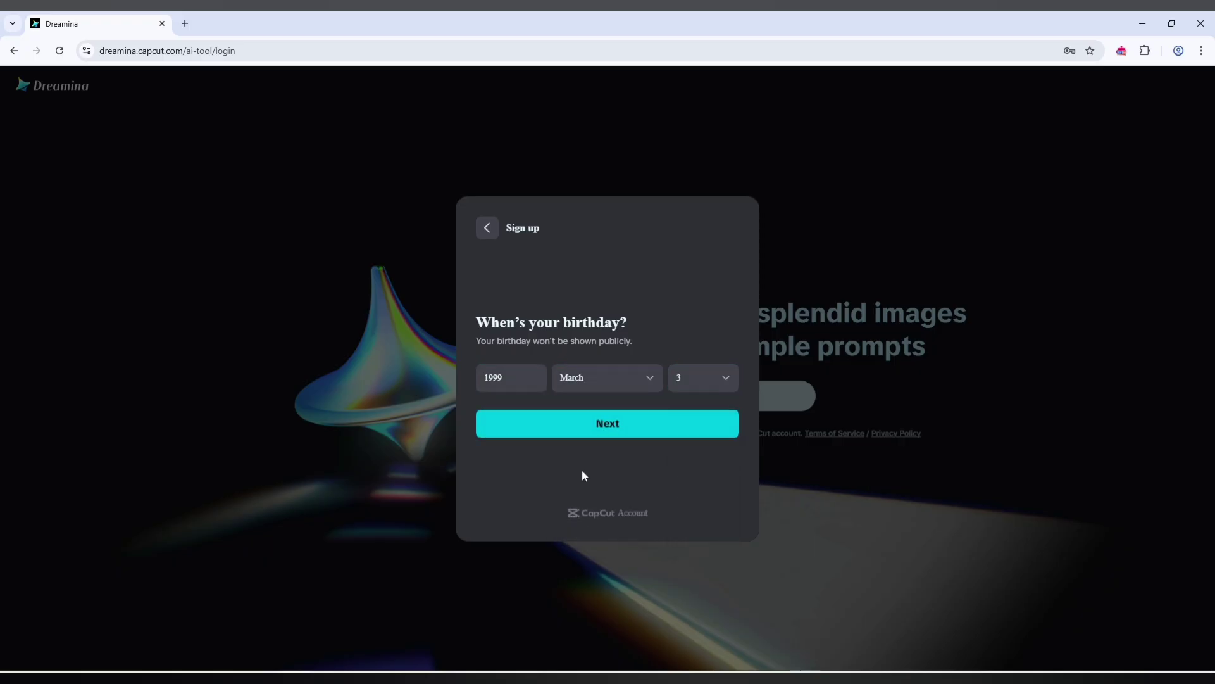
left_click(617, 426)
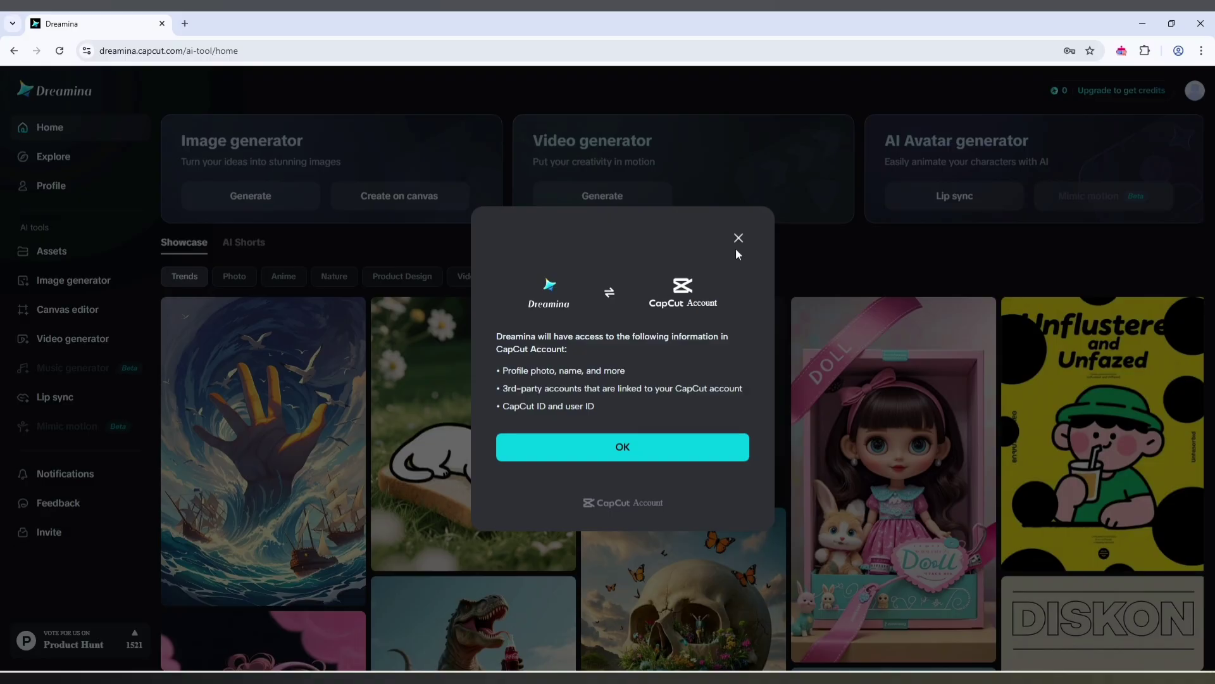
Close the CapCut account access notice, then open the image generator and dismiss its tip about drawing text on images.
left_click(738, 238)
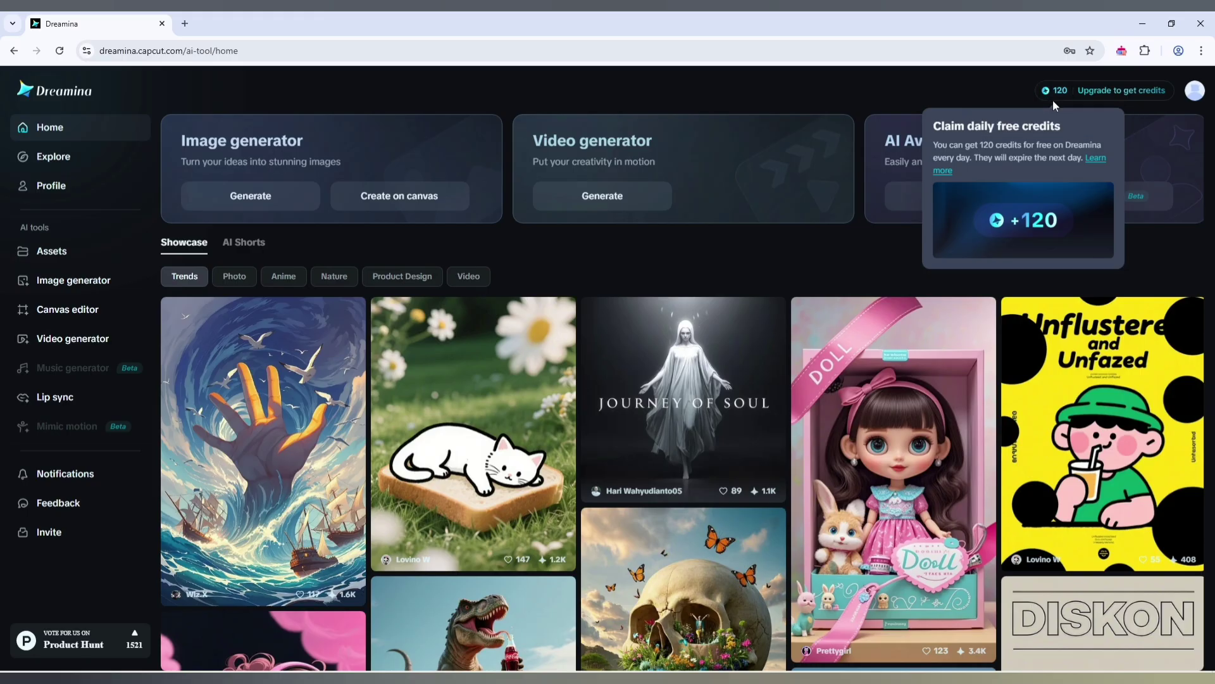
mouse_move(1057, 105)
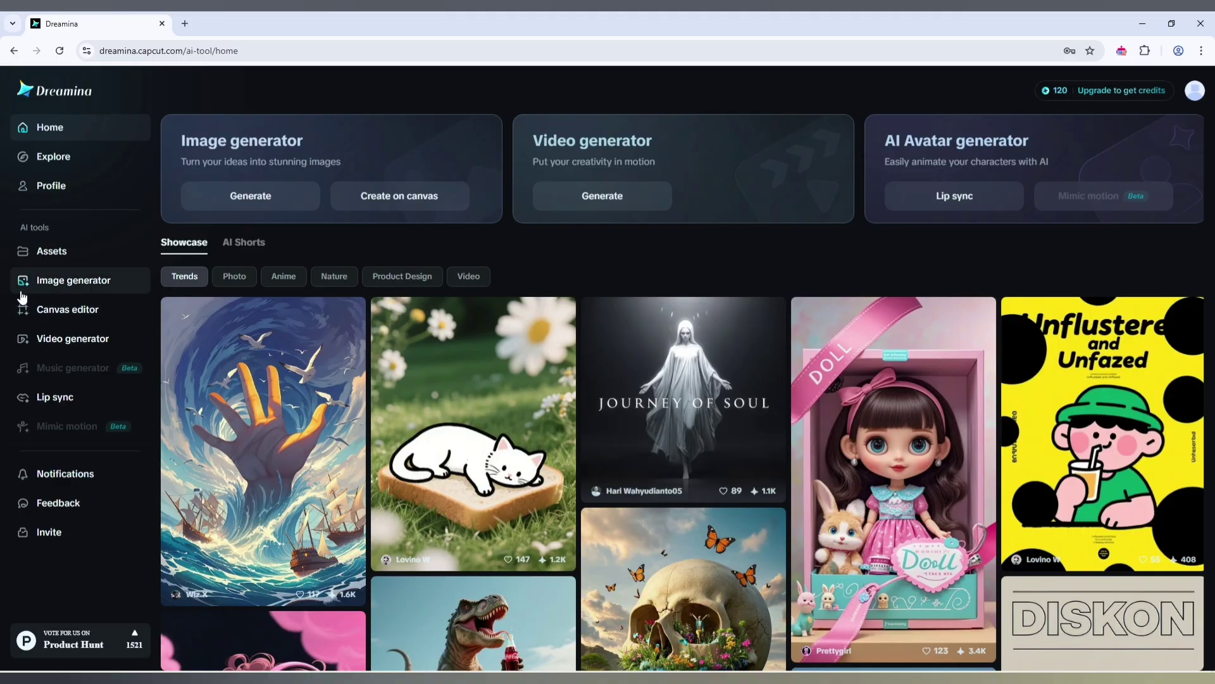
left_click(81, 285)
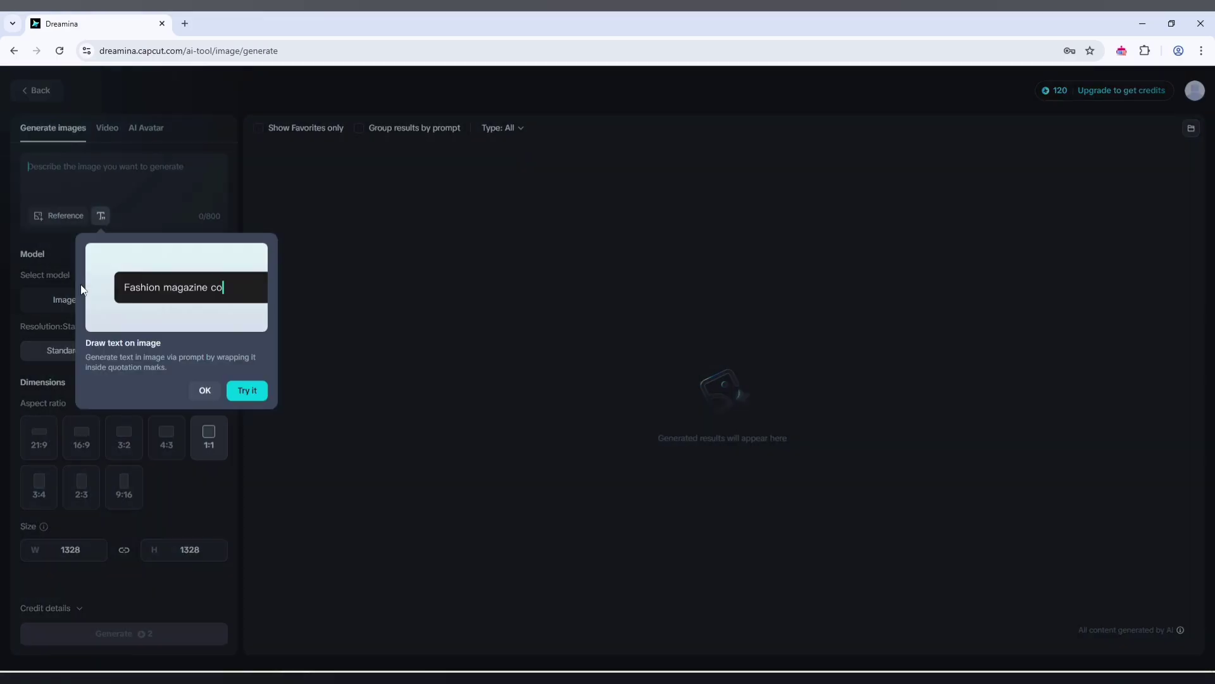
left_click(201, 390)
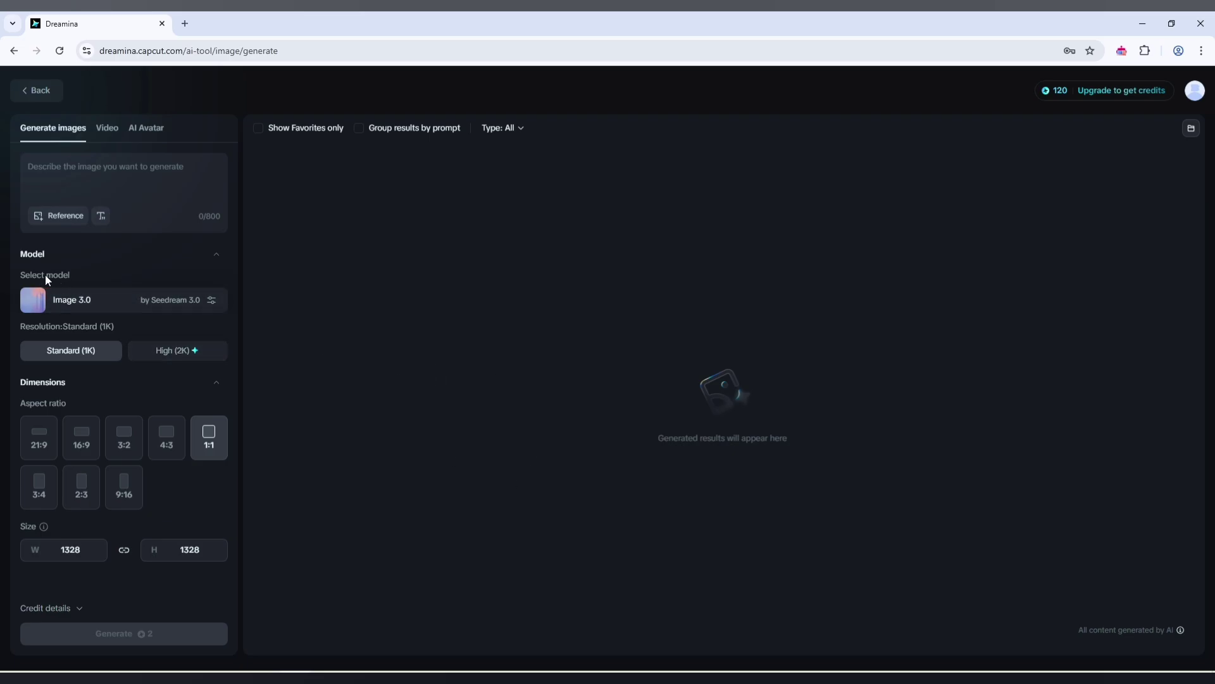
Select the Image 3.0 model with High (2K) resolution and keep the dimension options expanded.
left_click(80, 303)
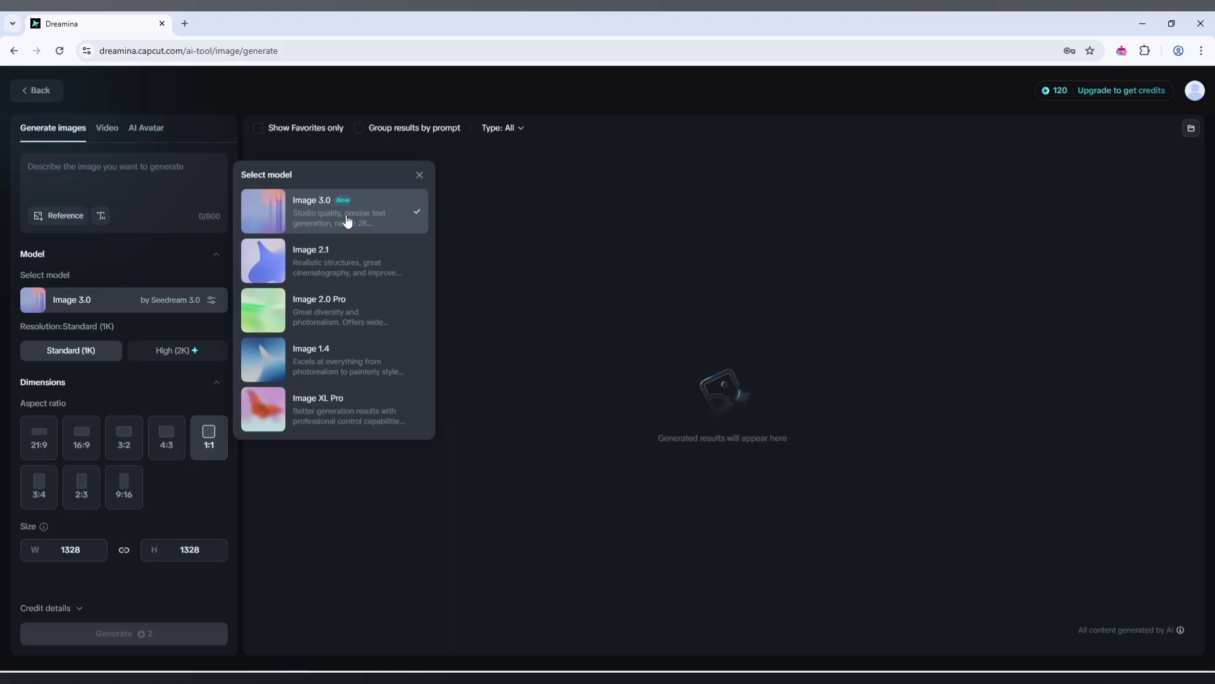
left_click(285, 212)
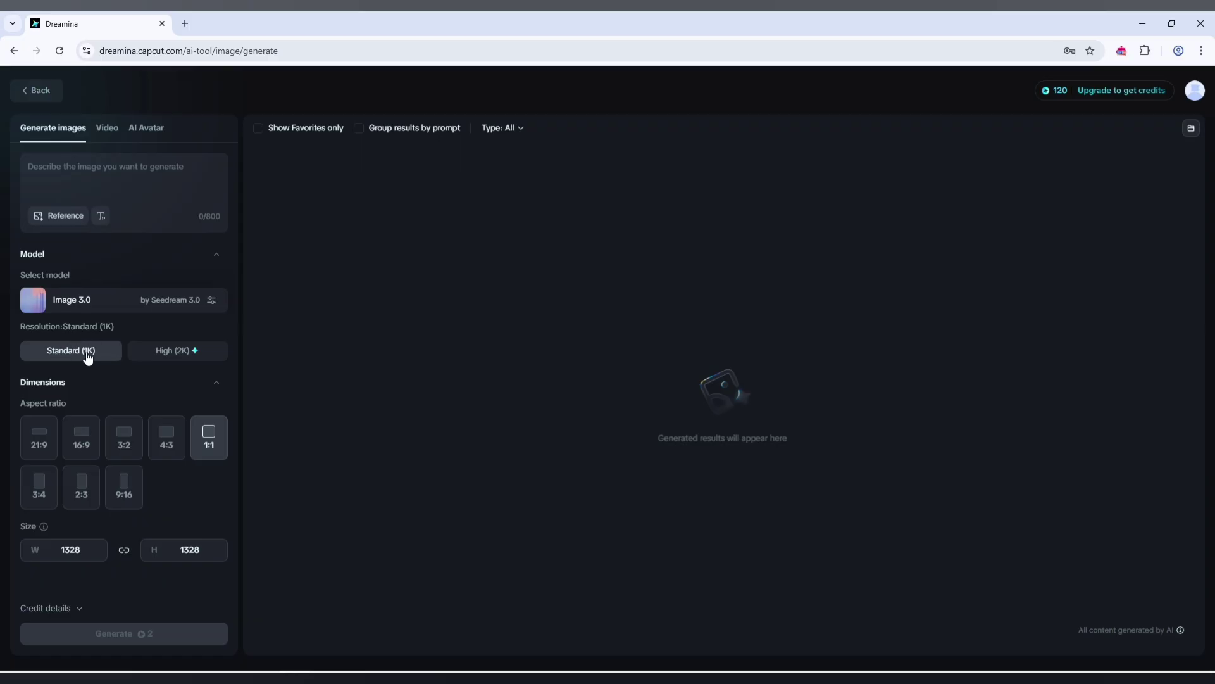
left_click(173, 353)
left_click(145, 391)
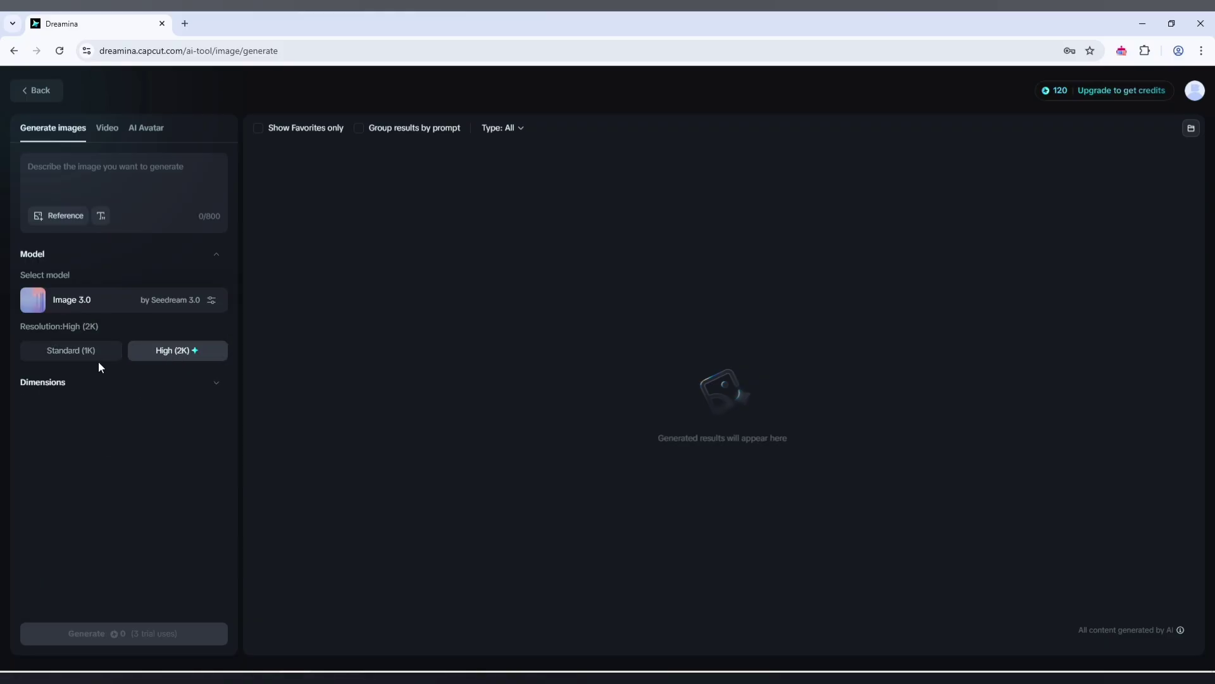
left_click(117, 384)
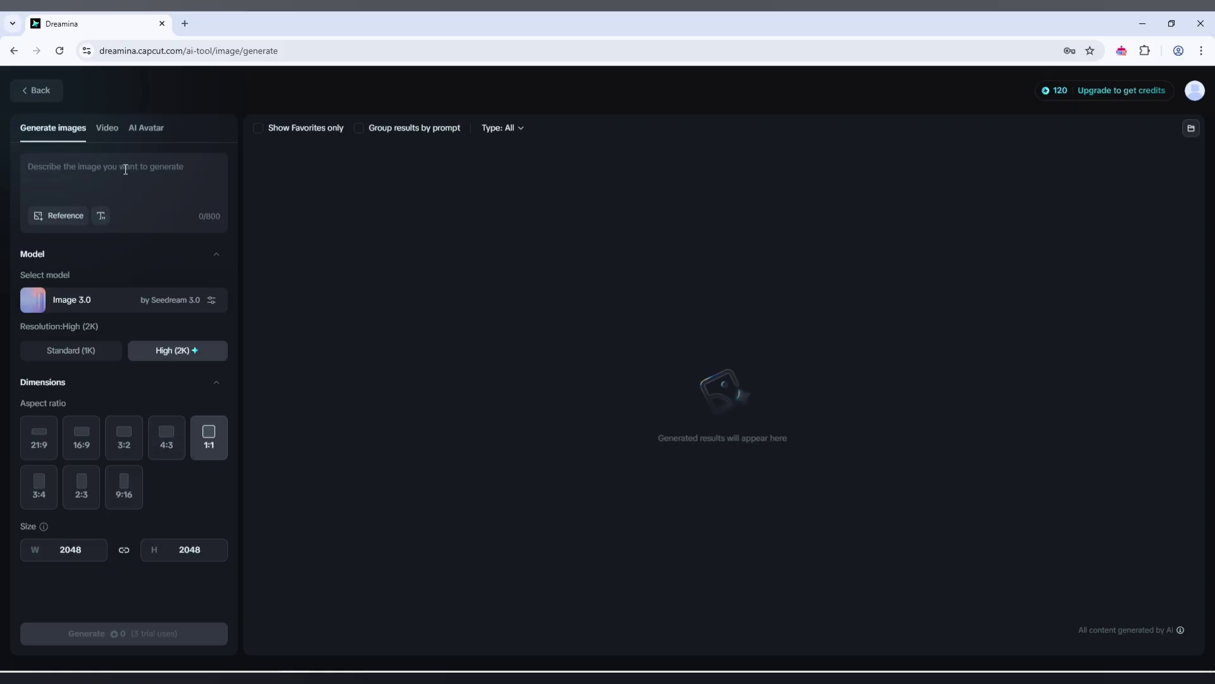
Switch to the seedream document in Google Docs, open its image prompts tab and look through the prompts.
key("alt+Tab")
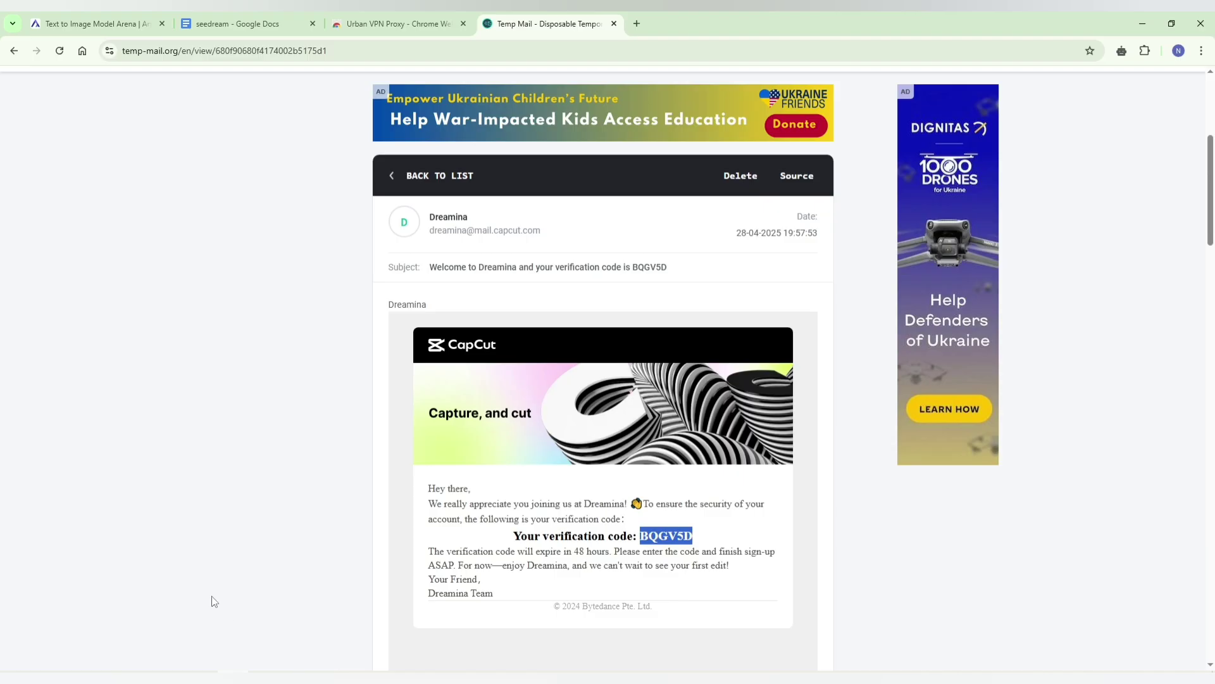
left_click(250, 23)
left_click(95, 253)
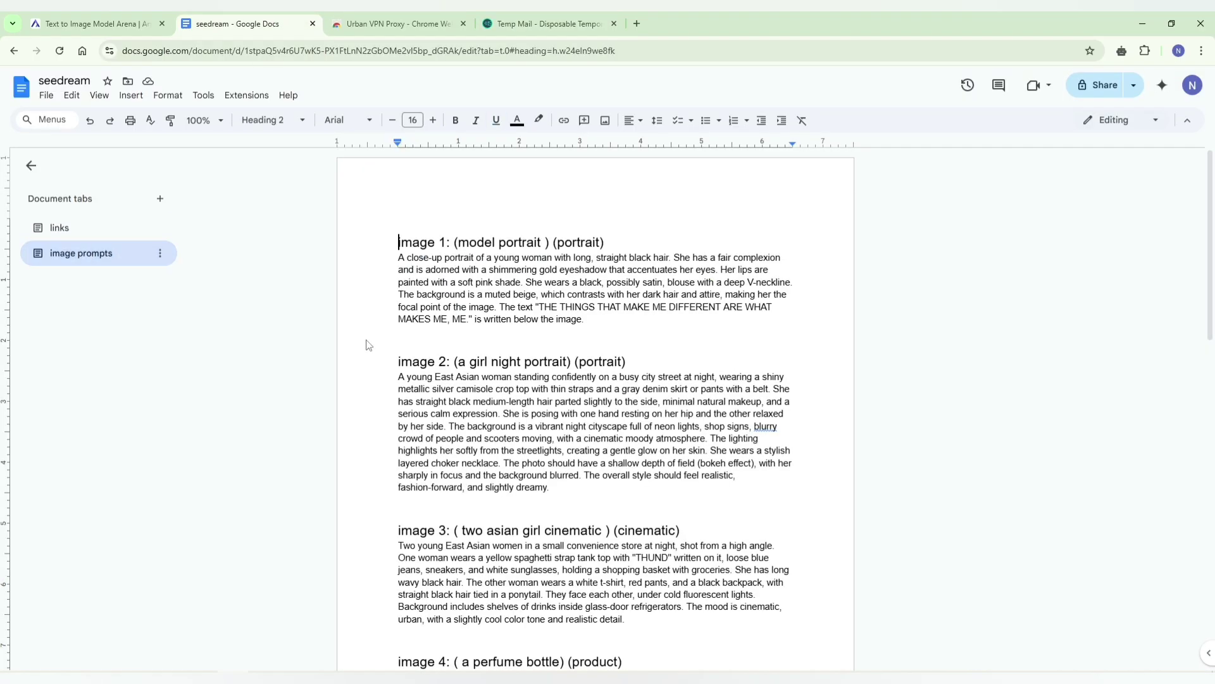
scroll(485, 411, "down", 3)
scroll(500, 348, "up", 5)
scroll(512, 288, "down", 5)
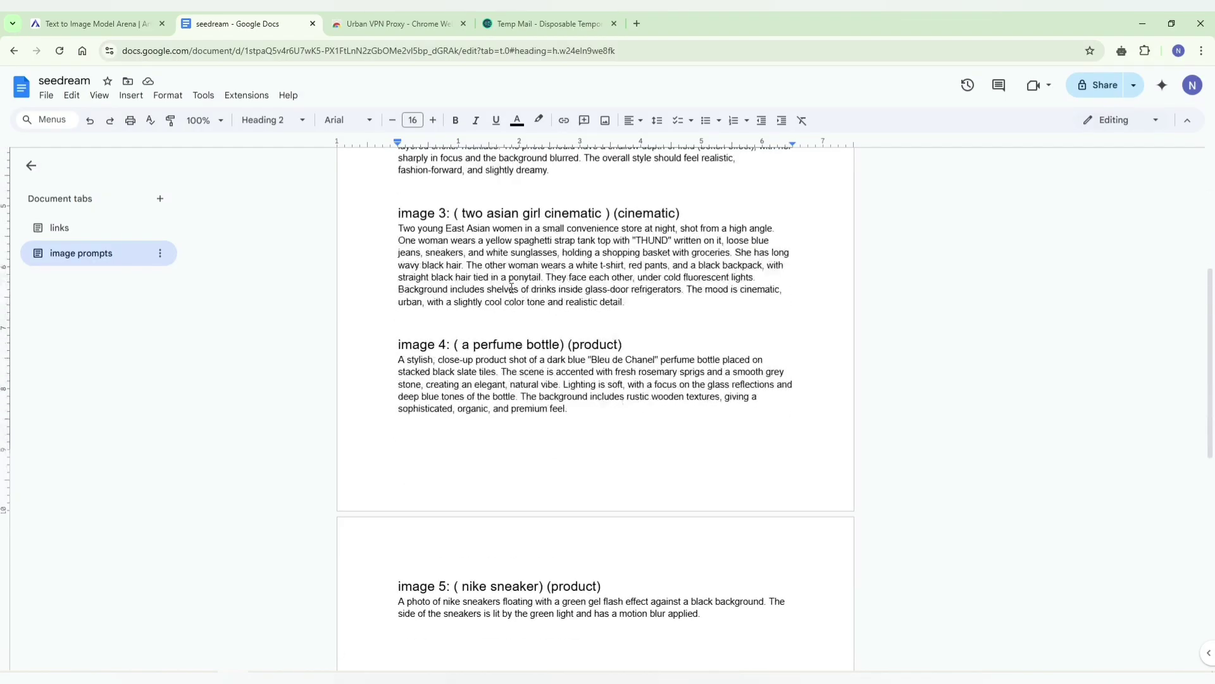
scroll(511, 289, "up", 5)
Copy the image 1 model portrait prompt and paste it as the image description in Dreamina.
triple_click(512, 289)
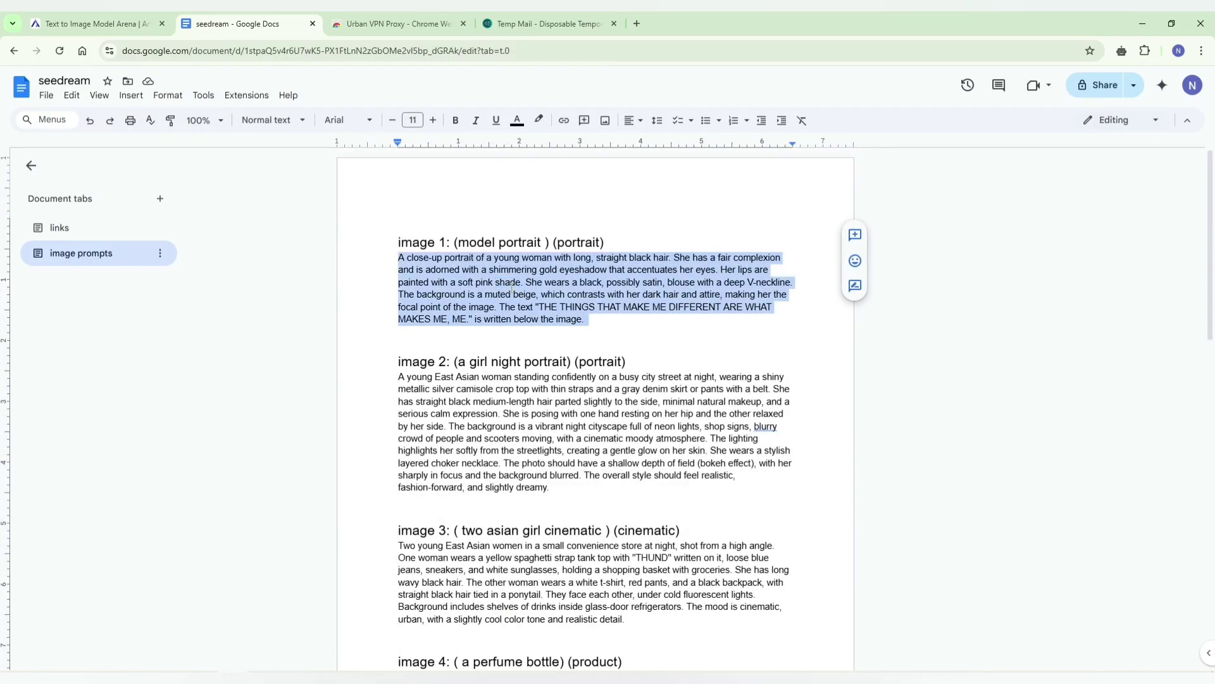
right_click(512, 290)
left_click(532, 321)
key("alt+Tab")
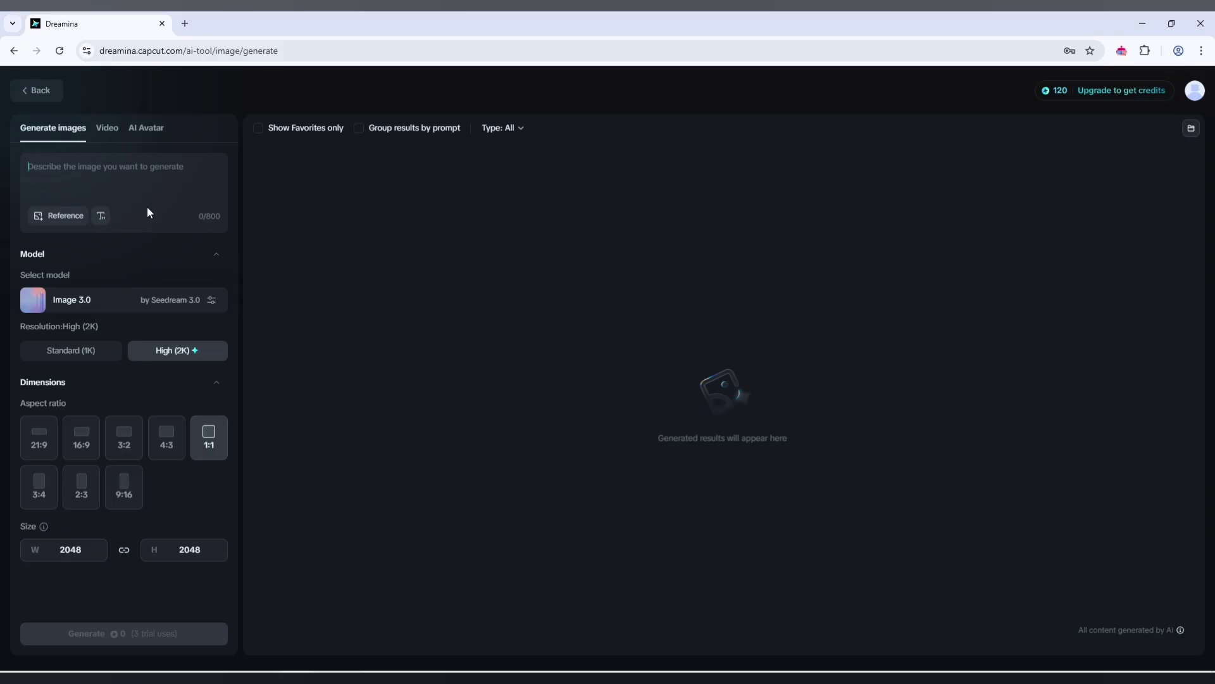
left_click(123, 166)
key("ctrl+v")
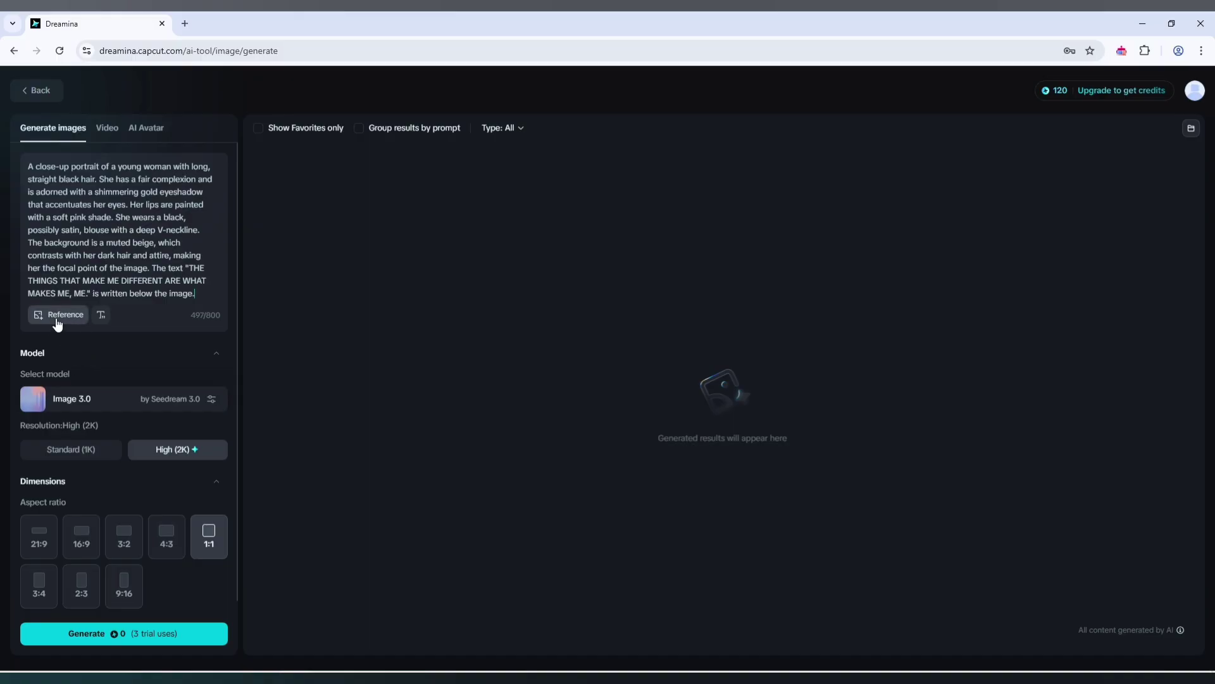
Set the resolution to Standard (1K) and generate the portrait images.
scroll(173, 456, "down", 2)
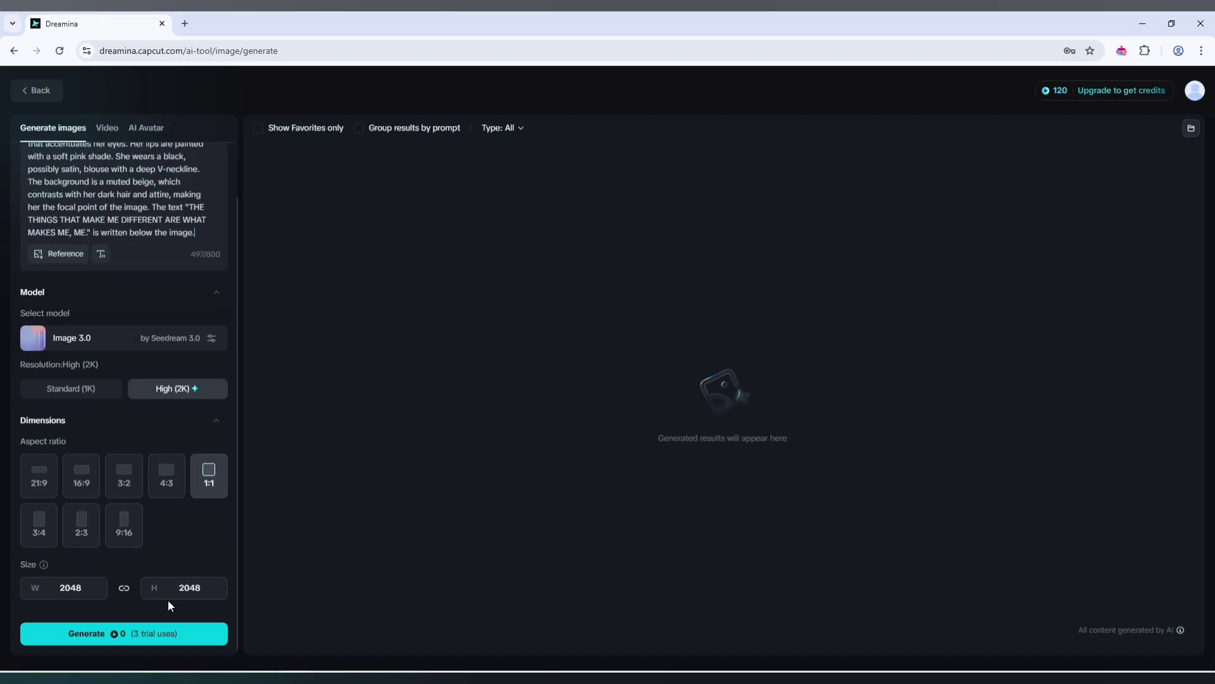
scroll(183, 510, "up", 2)
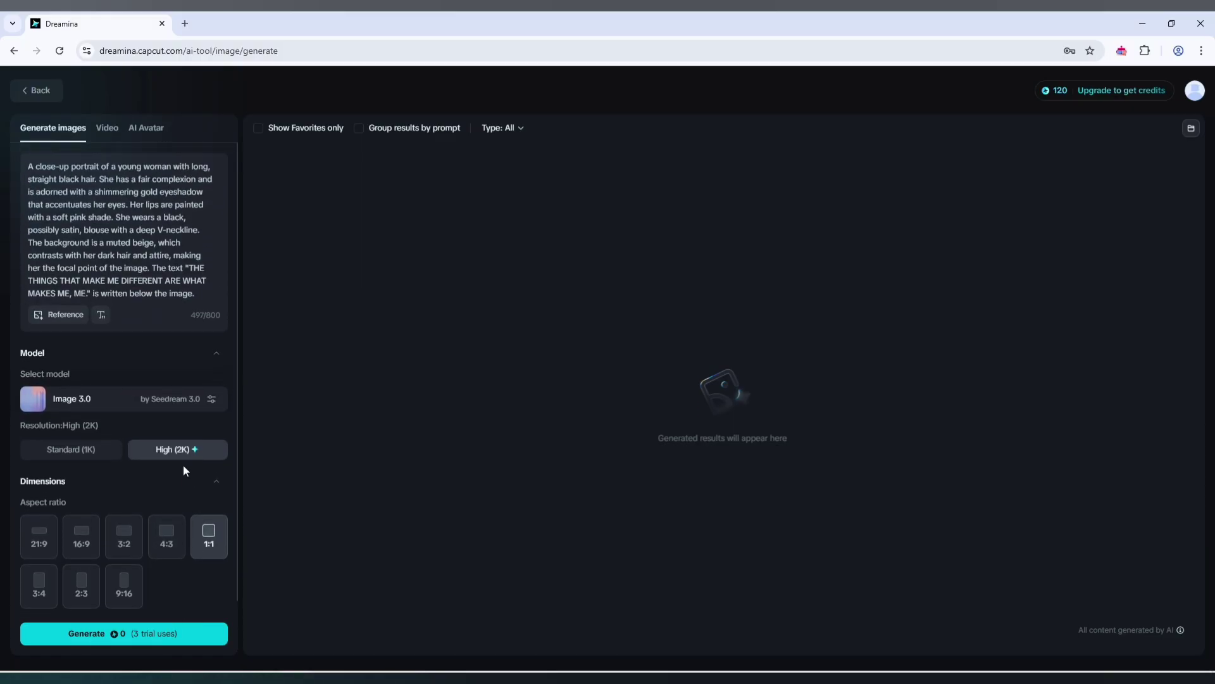
left_click(93, 451)
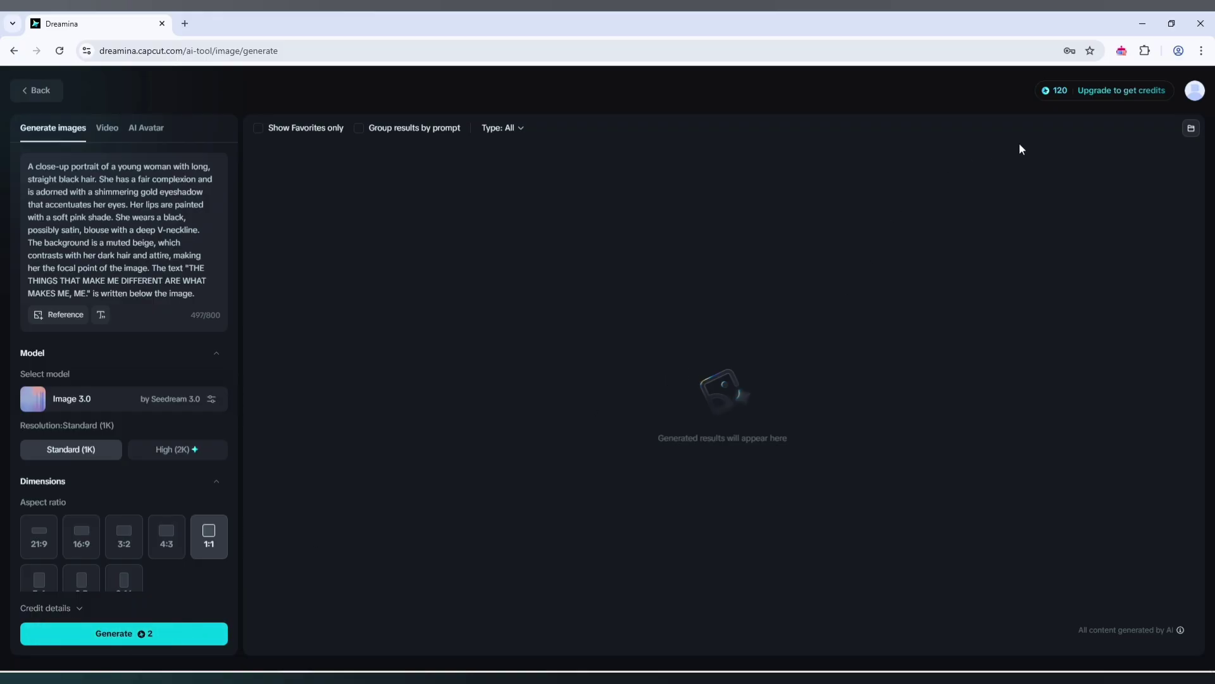
left_click(116, 636)
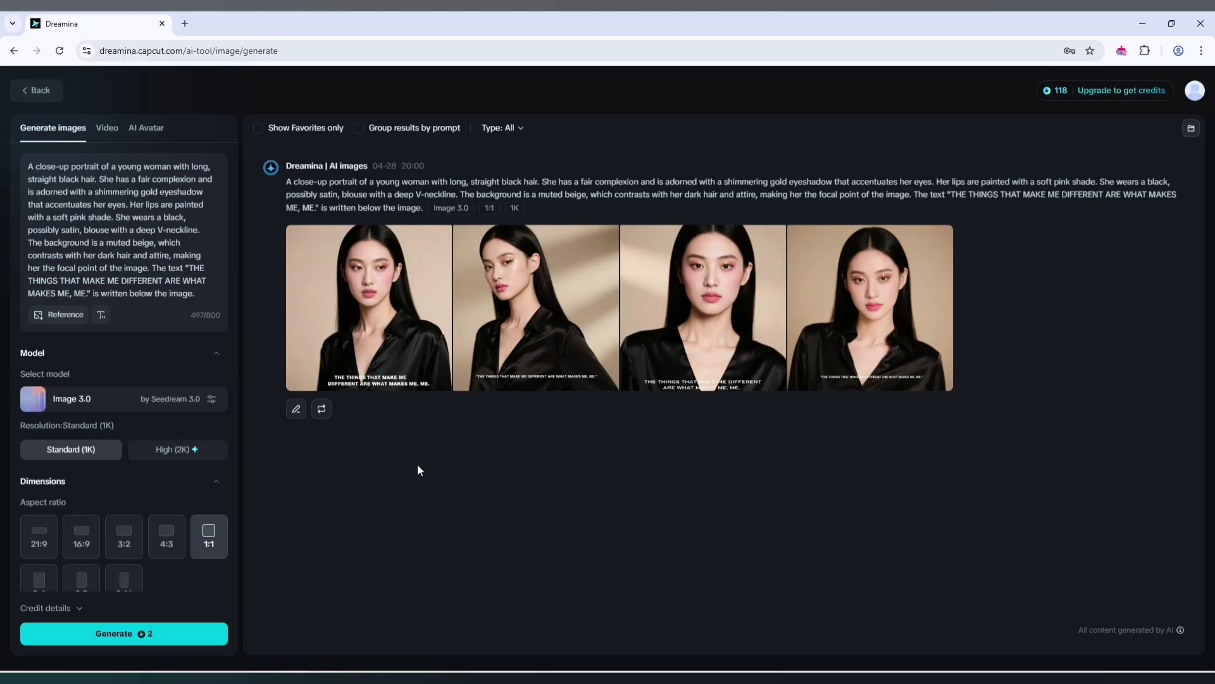
Open the first generated portrait, compare it with the details and quoted text in its prompt, and page through the enlarged variants.
left_click(380, 314)
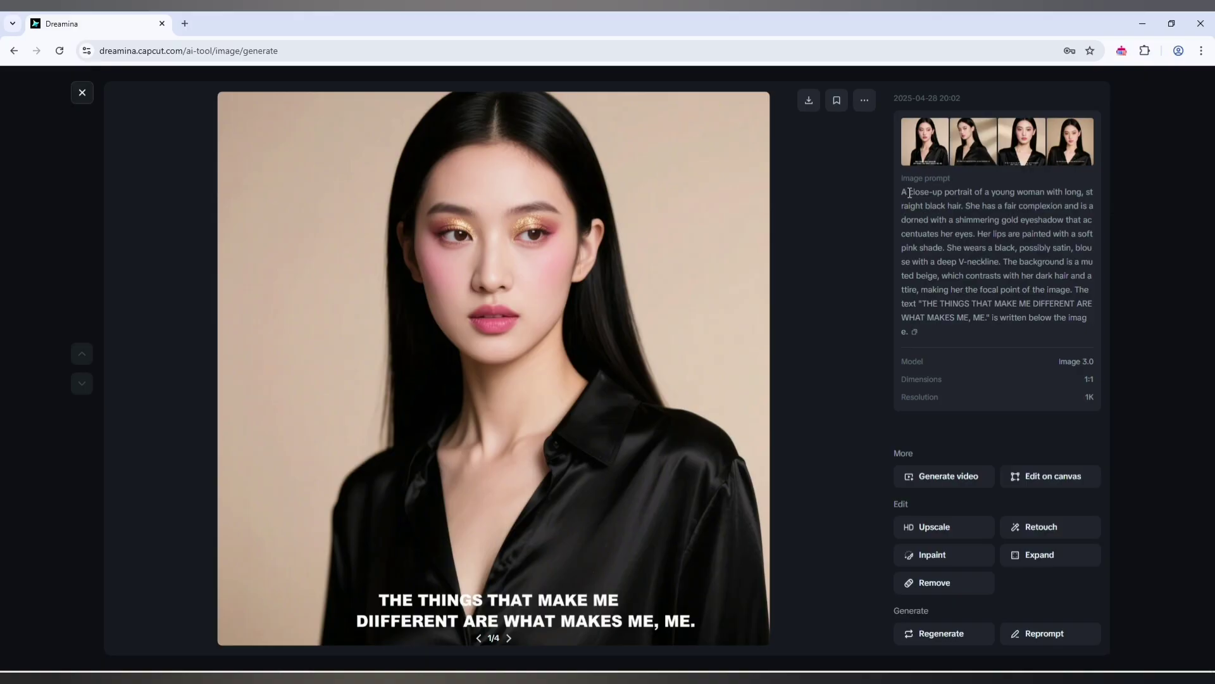
left_click_drag(910, 192, 1073, 192)
left_click_drag(901, 206, 1054, 220)
left_click(955, 208)
left_click(1079, 201)
left_click(1037, 239)
left_click_drag(908, 248, 938, 248)
left_click(869, 254)
left_click_drag(978, 234, 1056, 246)
left_click(1057, 247)
left_click_drag(947, 261, 984, 262)
left_click(907, 290)
left_click_drag(922, 303, 986, 317)
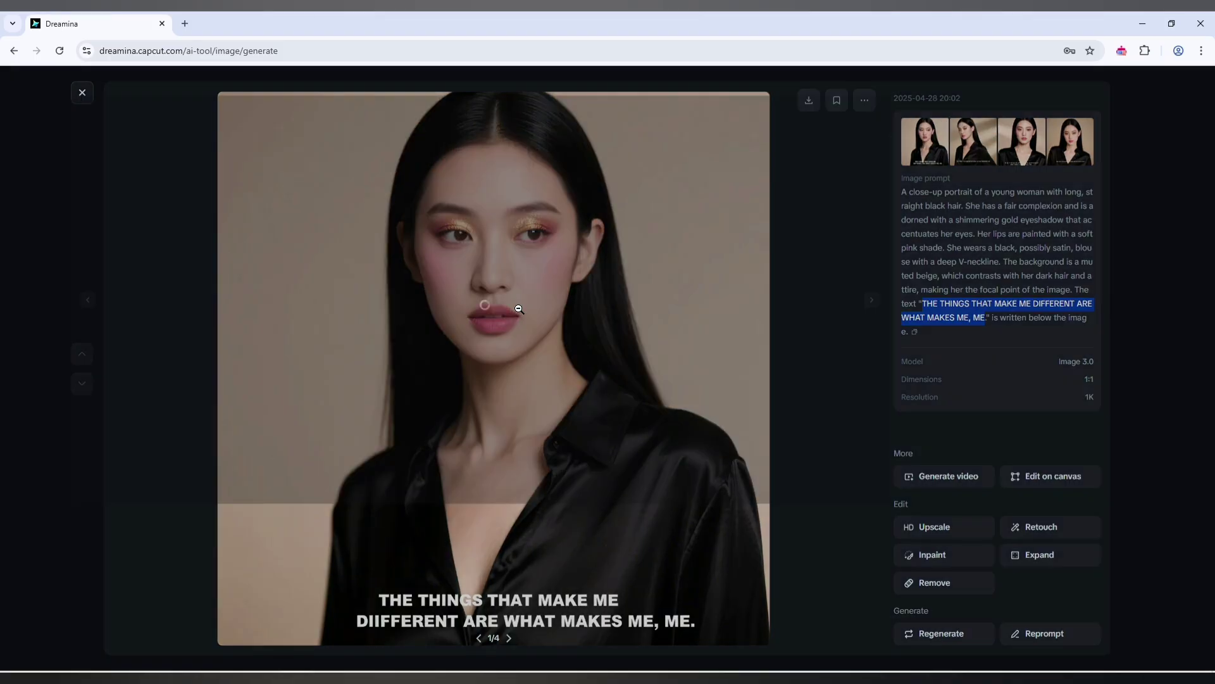
left_click(520, 309)
left_click(1189, 370)
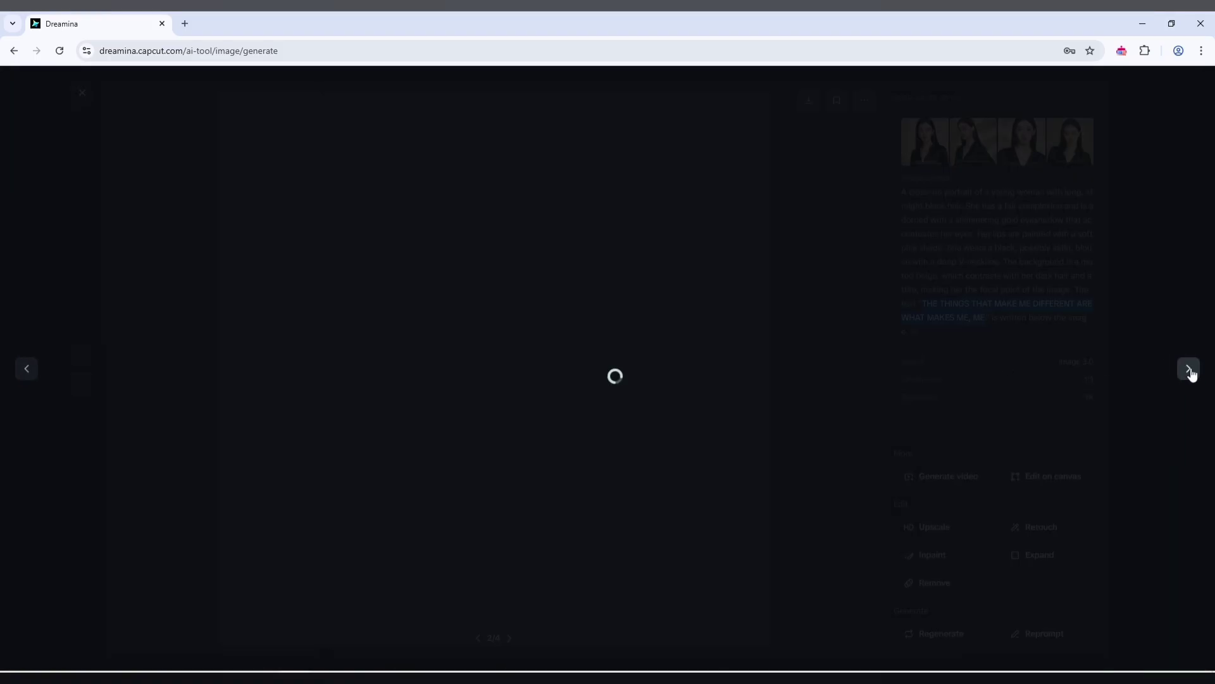
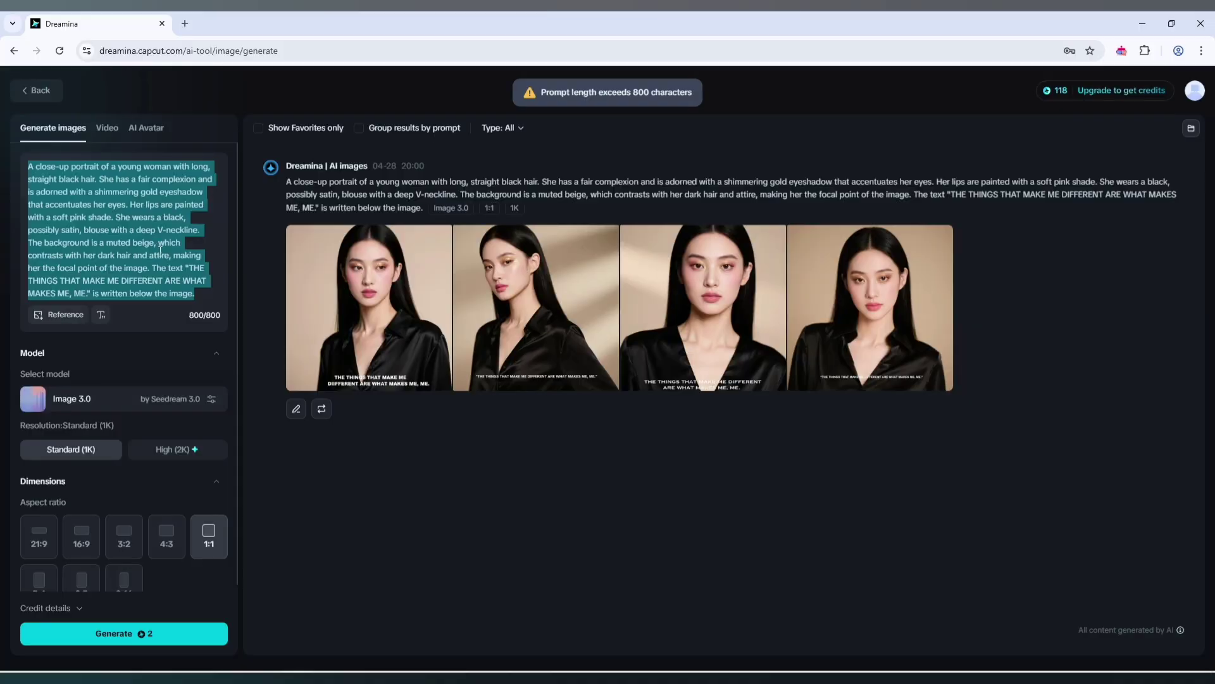
Replace the image description with the image 3 two Asian girl cinematic prompt from the seedream document and generate the images.
key("alt+Tab")
left_click(523, 438)
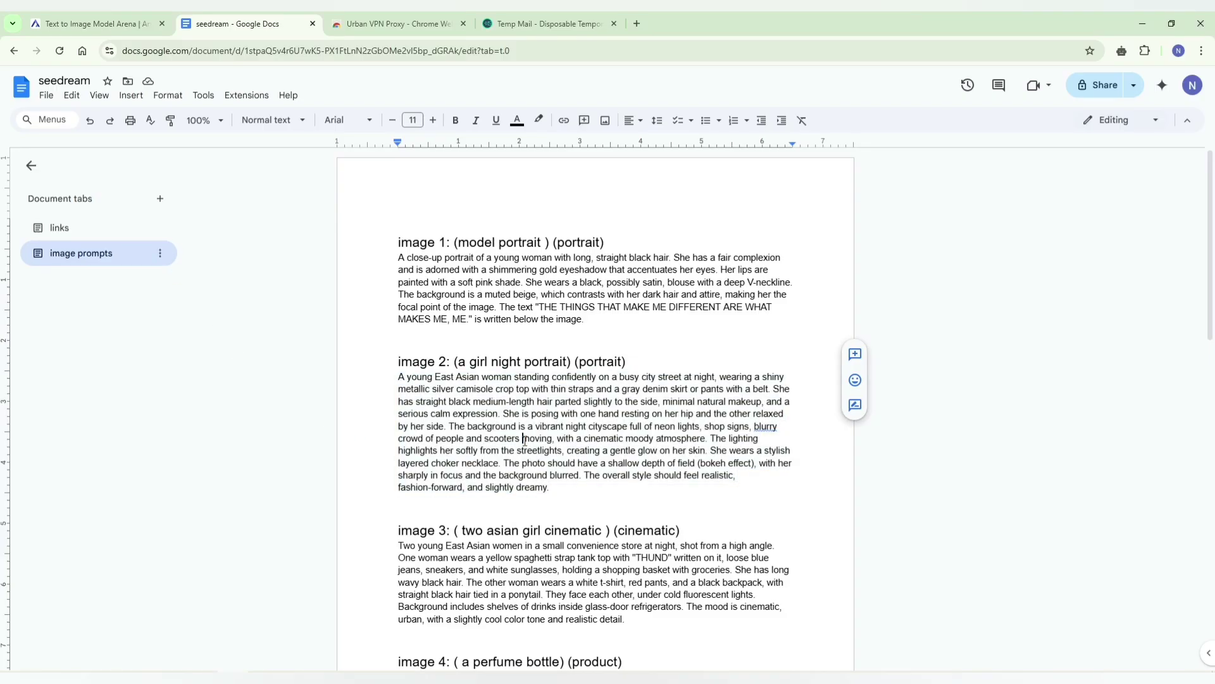
left_click_drag(400, 376, 572, 496)
left_click(572, 496)
triple_click(555, 596)
key("ctrl+c")
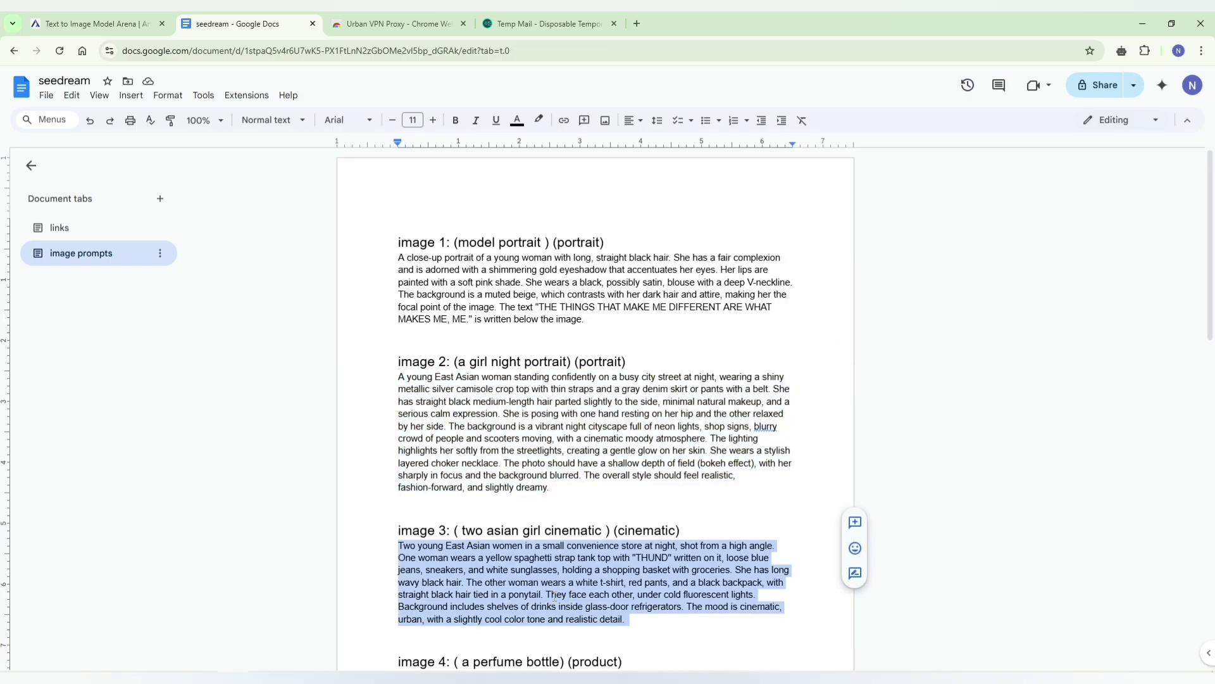
key("alt+Tab")
key("ctrl+v")
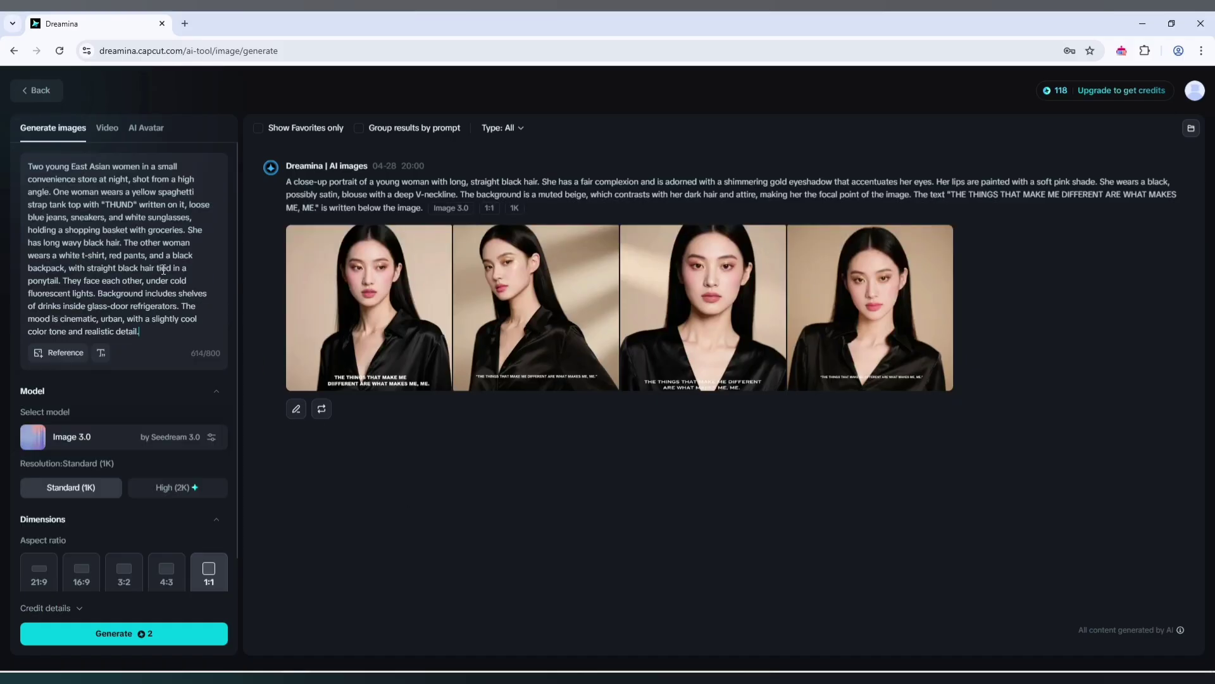
left_click(186, 630)
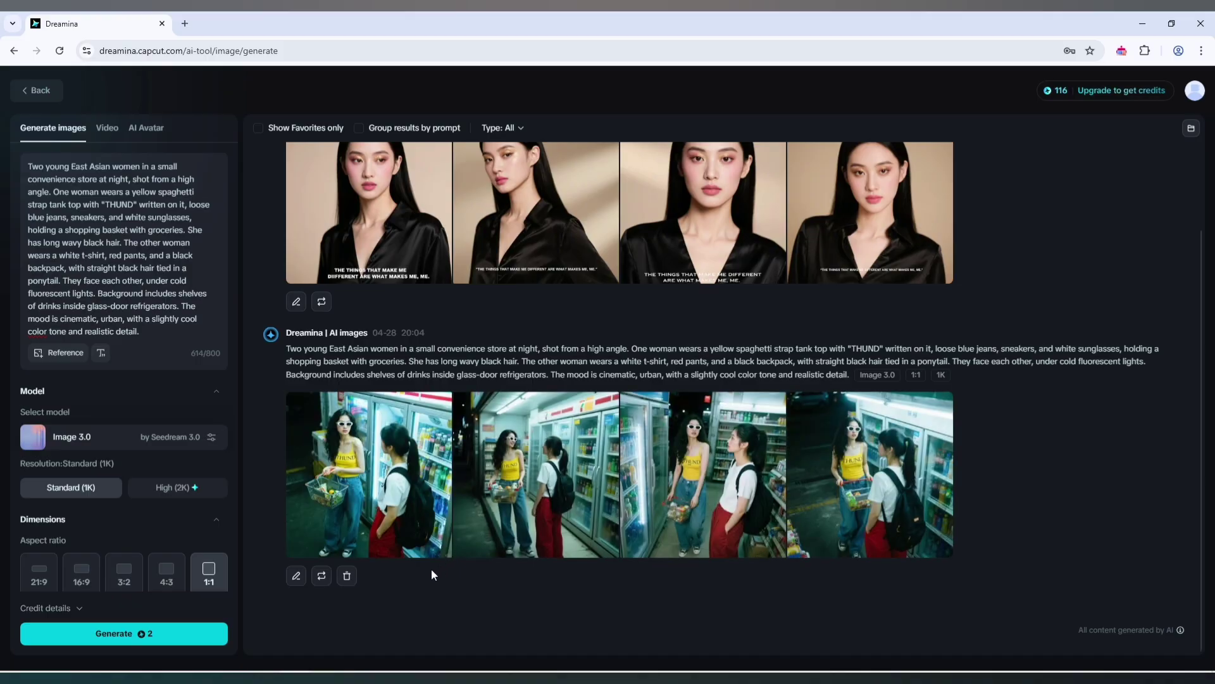
Open the first generated convenience store image and view the set's variants, both enlarged and in the detail view.
mouse_move(416, 509)
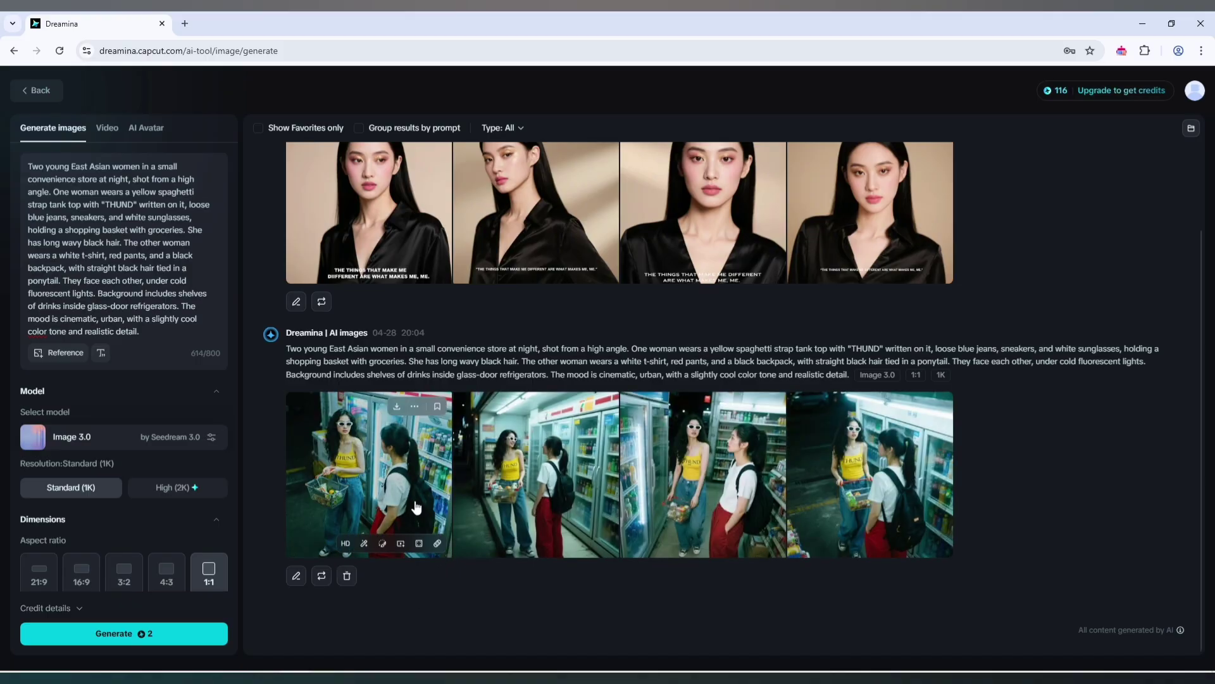
left_click(415, 487)
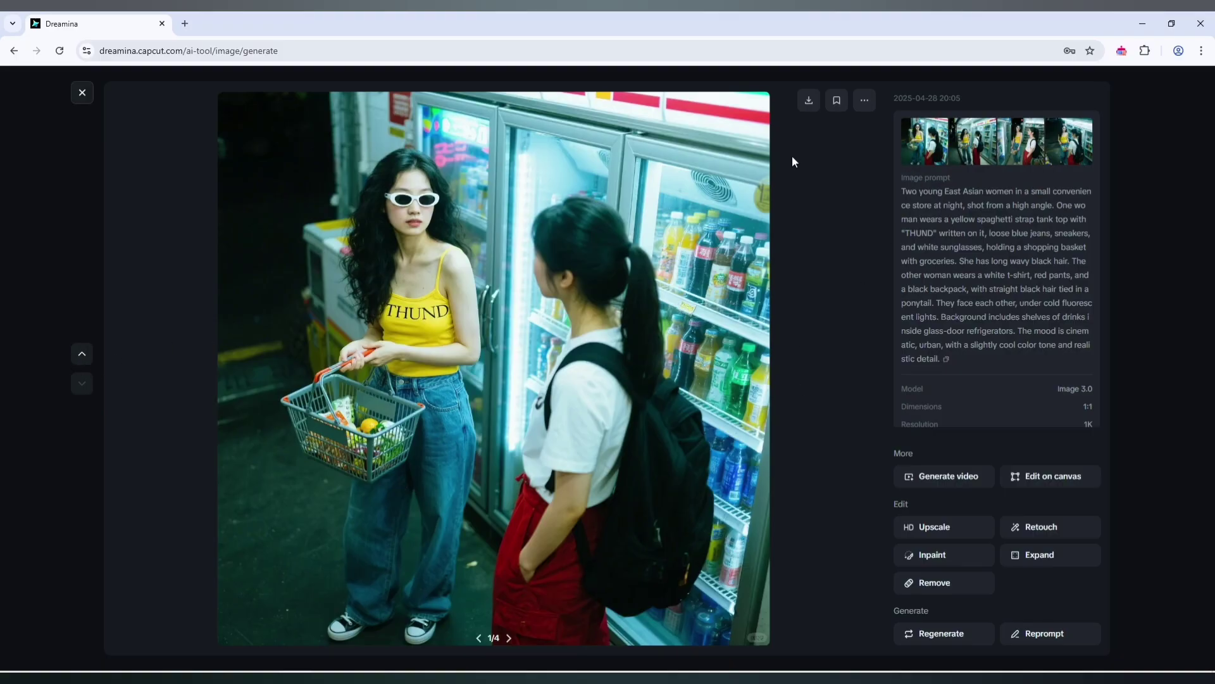
left_click(979, 150)
left_click(924, 140)
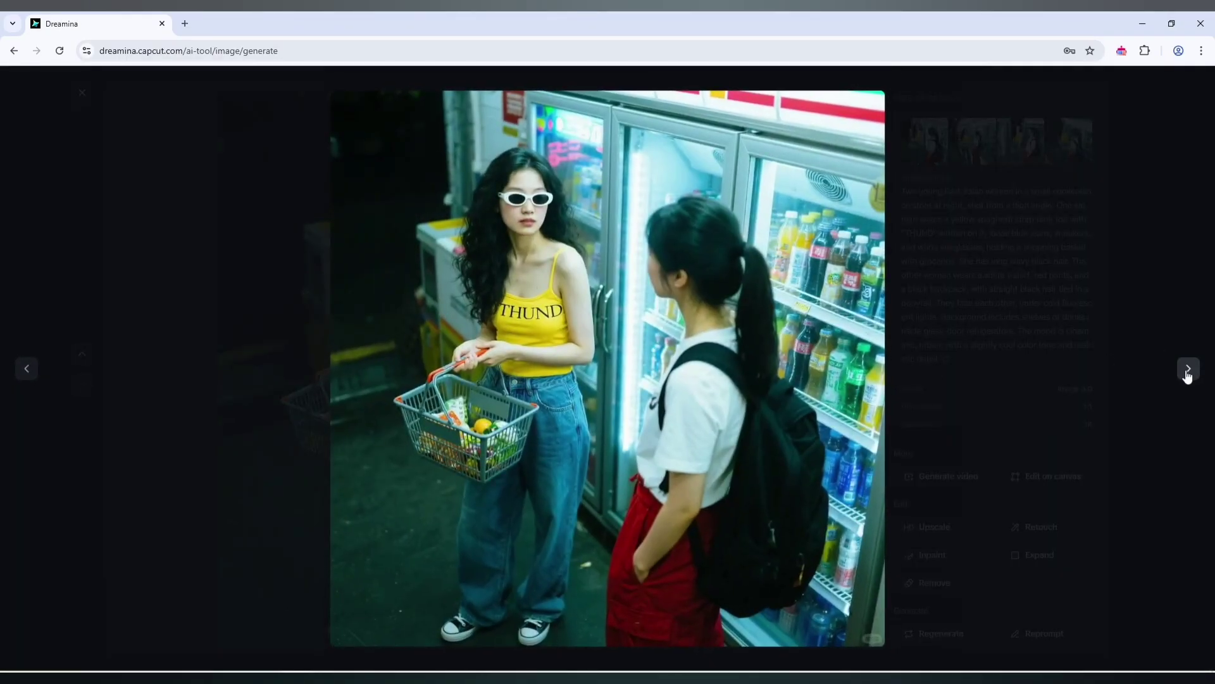
left_click(1188, 369)
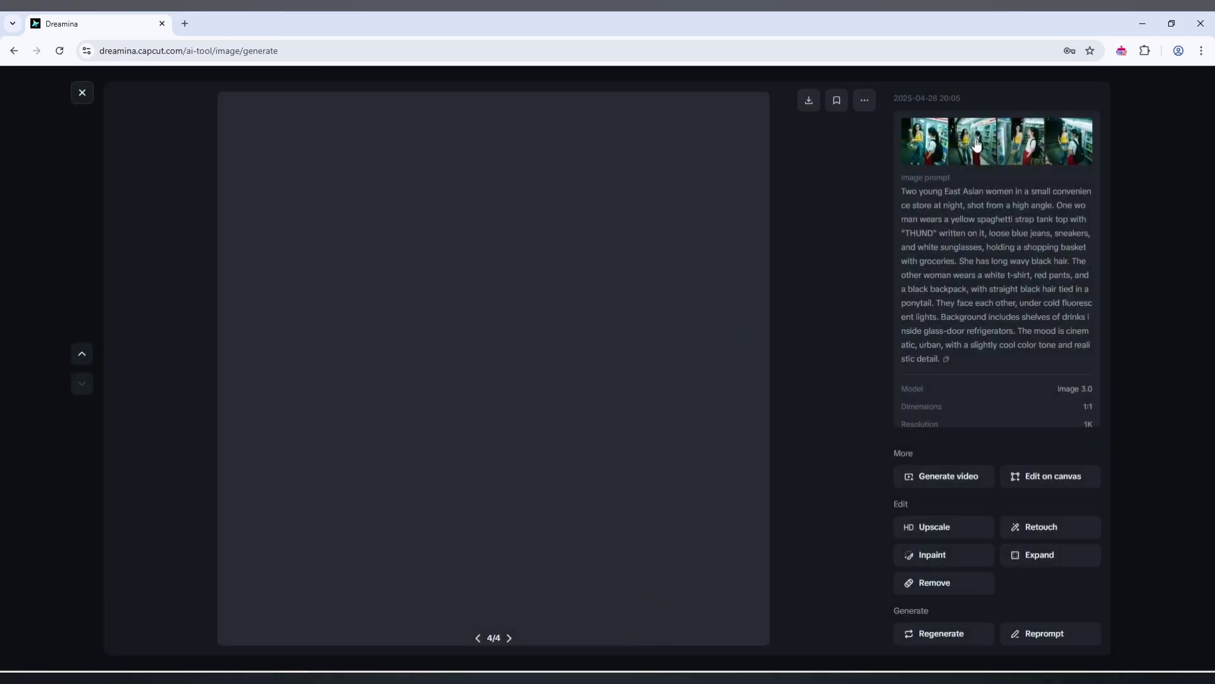
left_click(1030, 143)
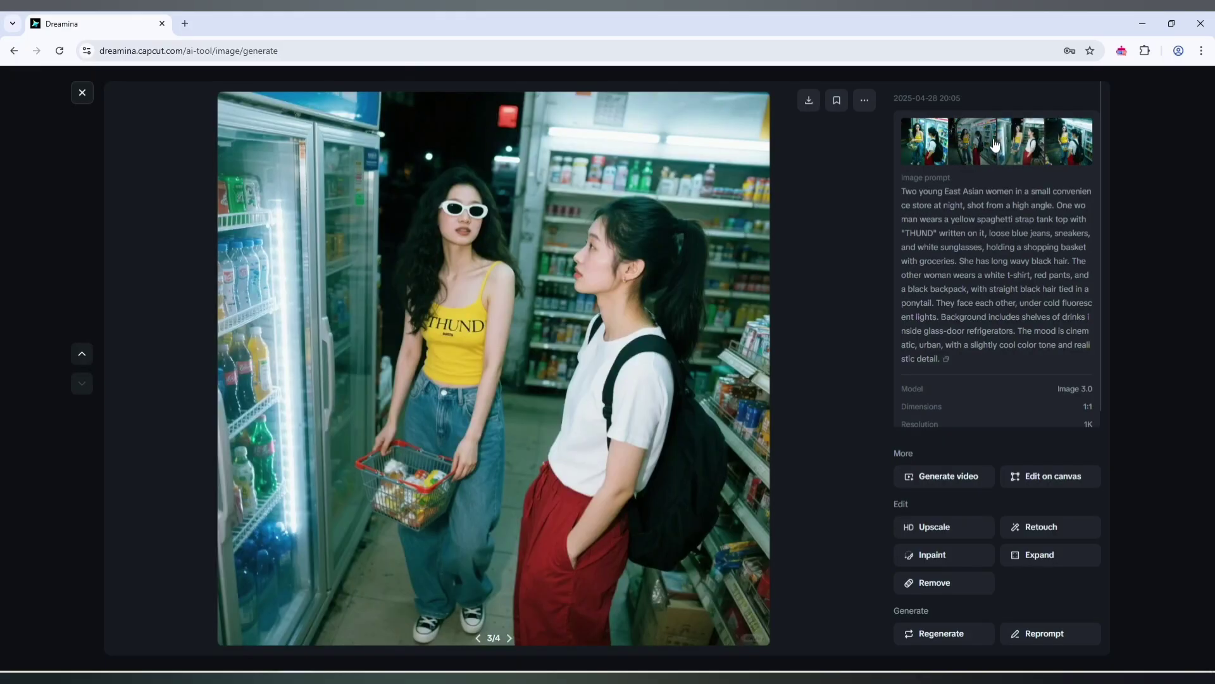
left_click(925, 141)
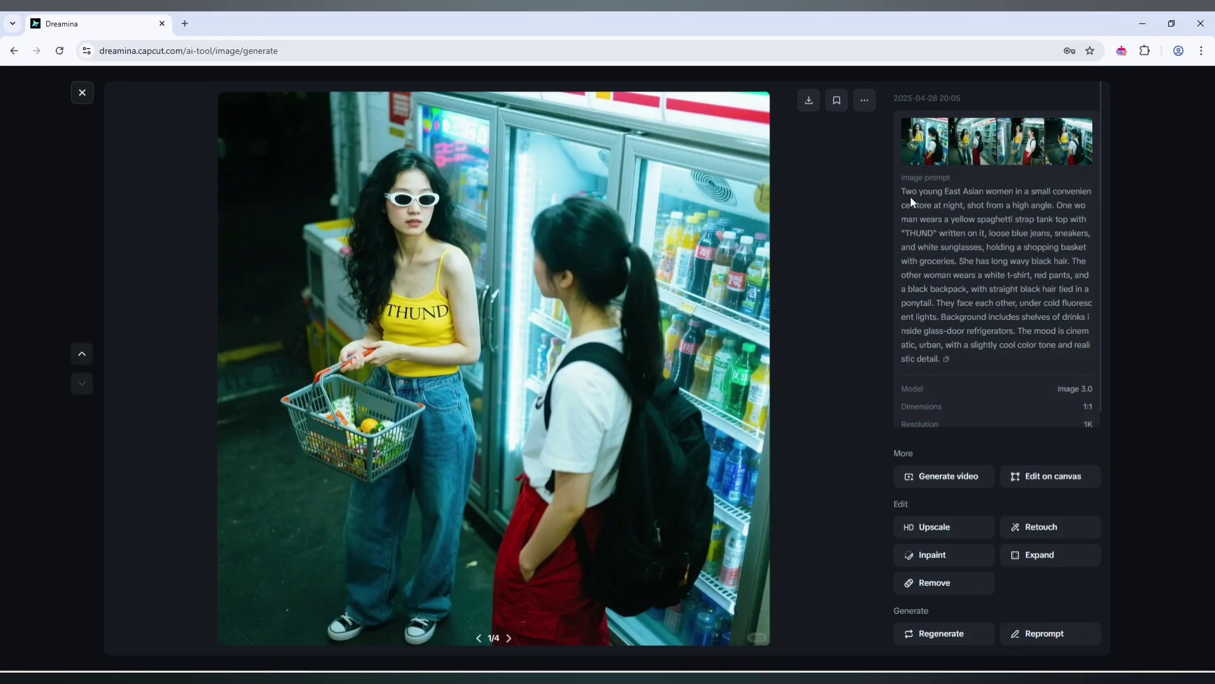
Compare the first convenience store image with its prompt's setting, "THUND" lettering, clothing, background and mood details, and close the detail view.
left_click_drag(906, 192, 962, 208)
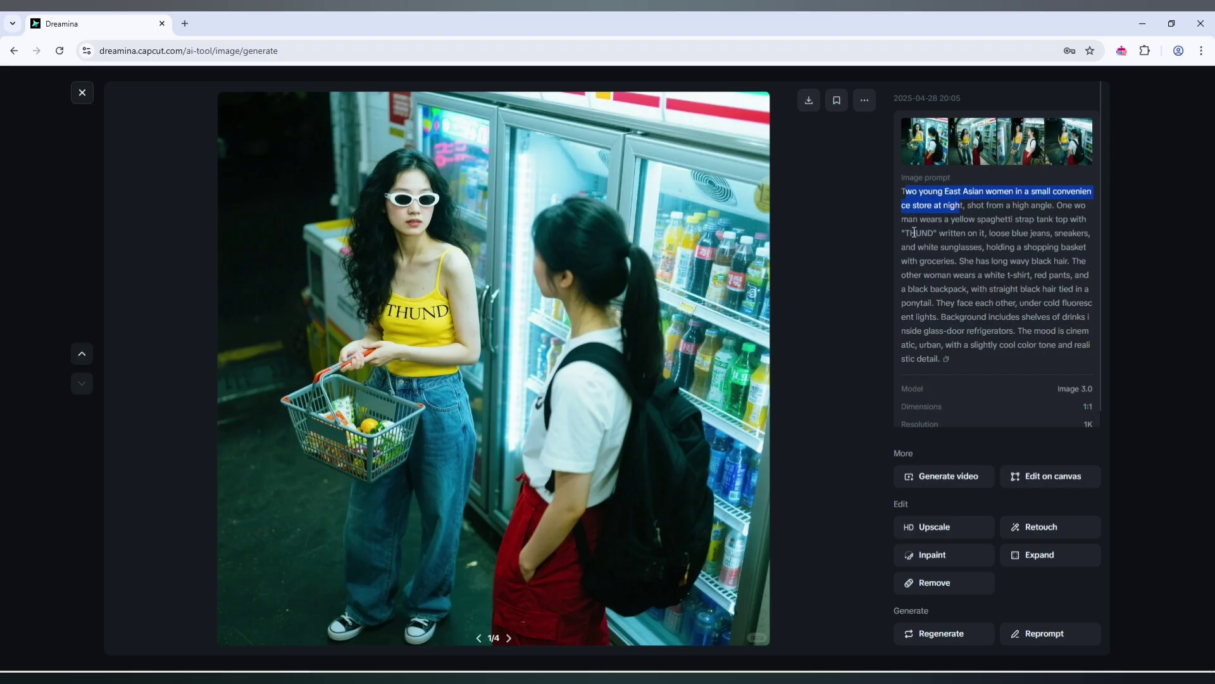
left_click_drag(909, 232, 933, 233)
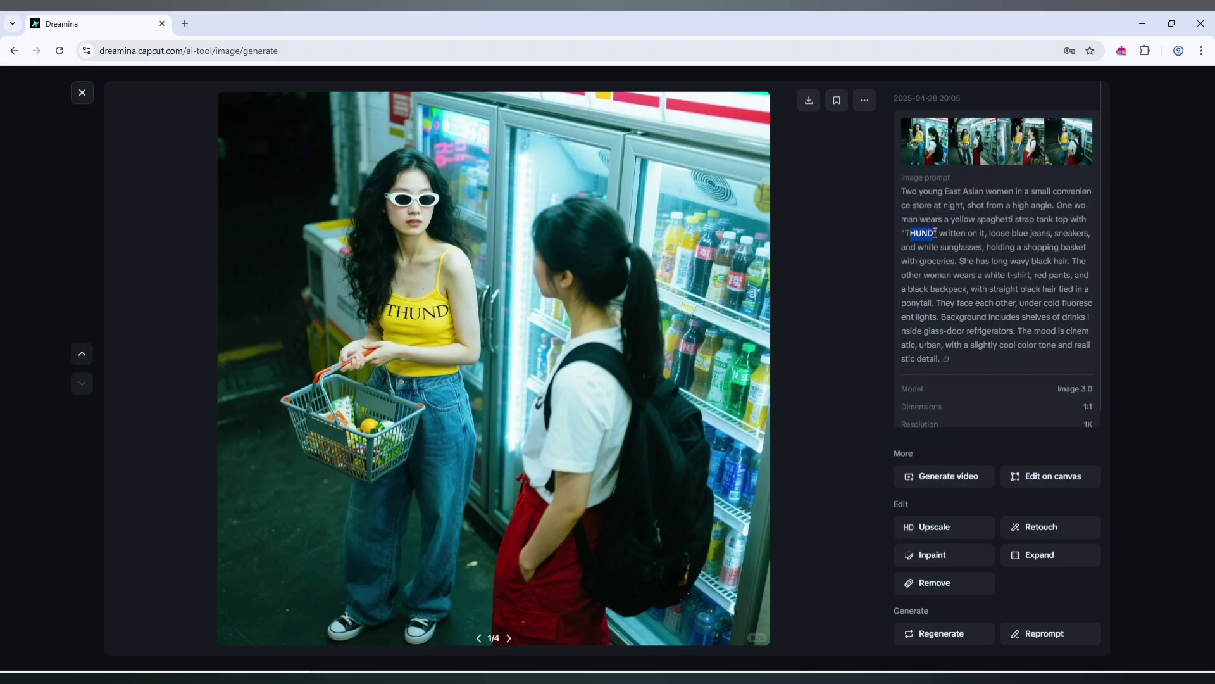
left_click(974, 265)
left_click_drag(951, 261, 1053, 261)
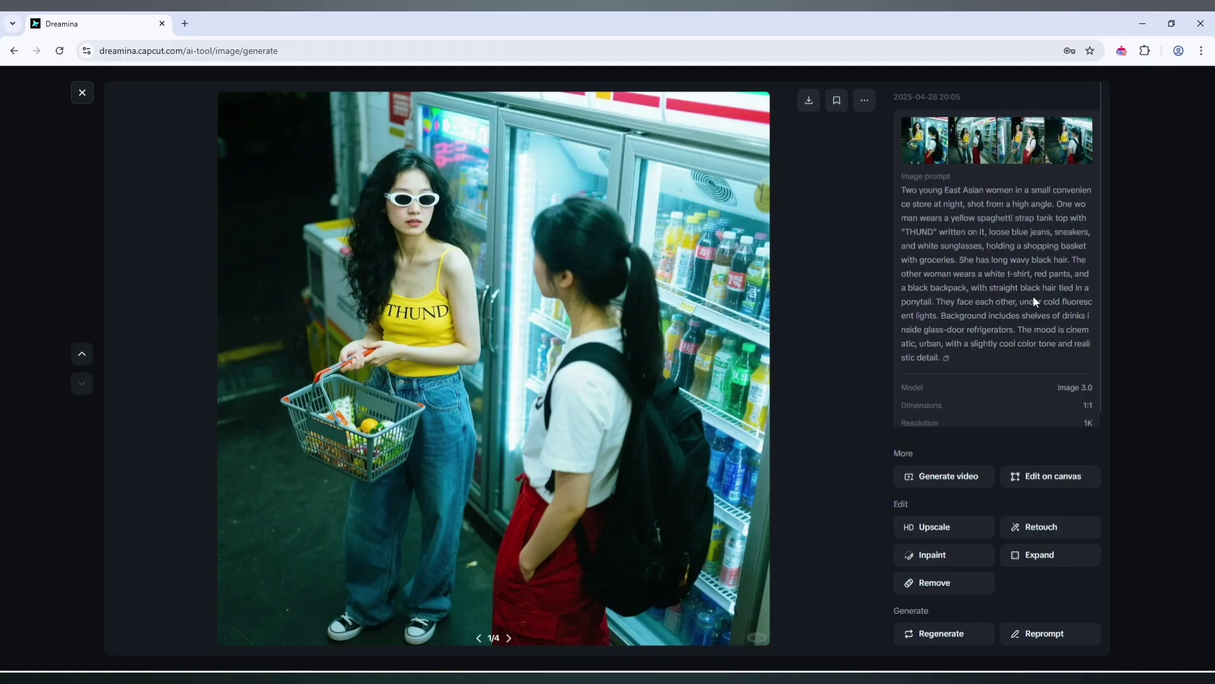
scroll(1033, 295, "down", 1)
left_click_drag(940, 299, 1076, 302)
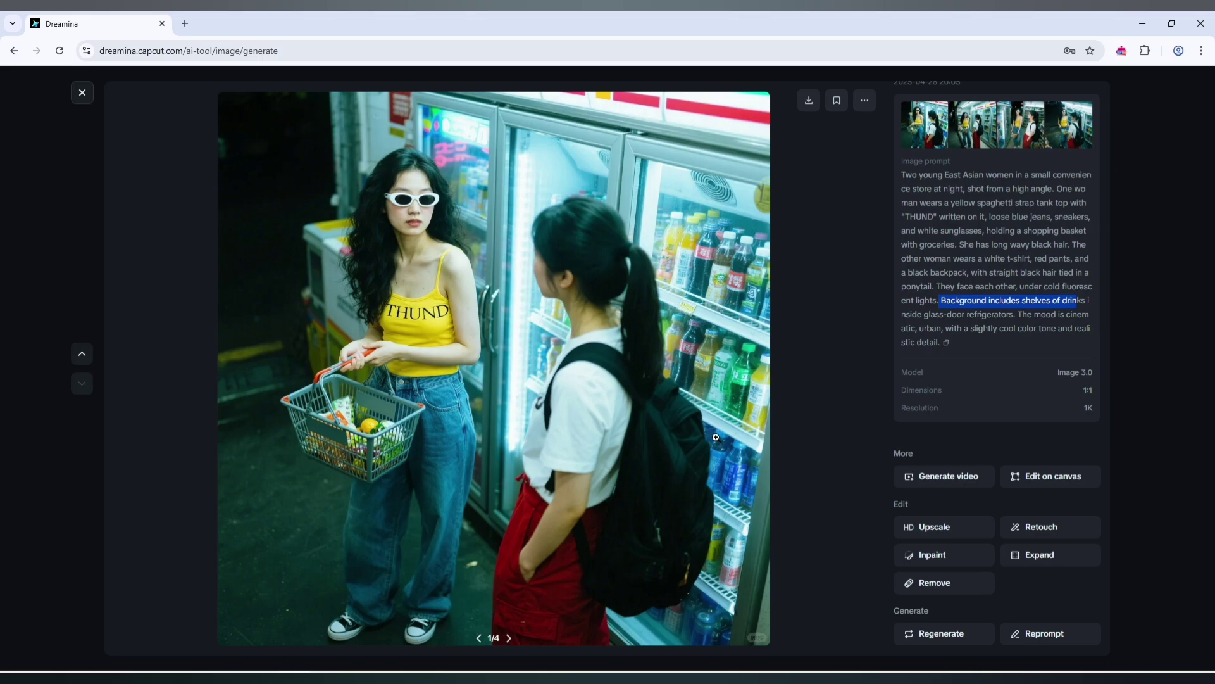
left_click(994, 314)
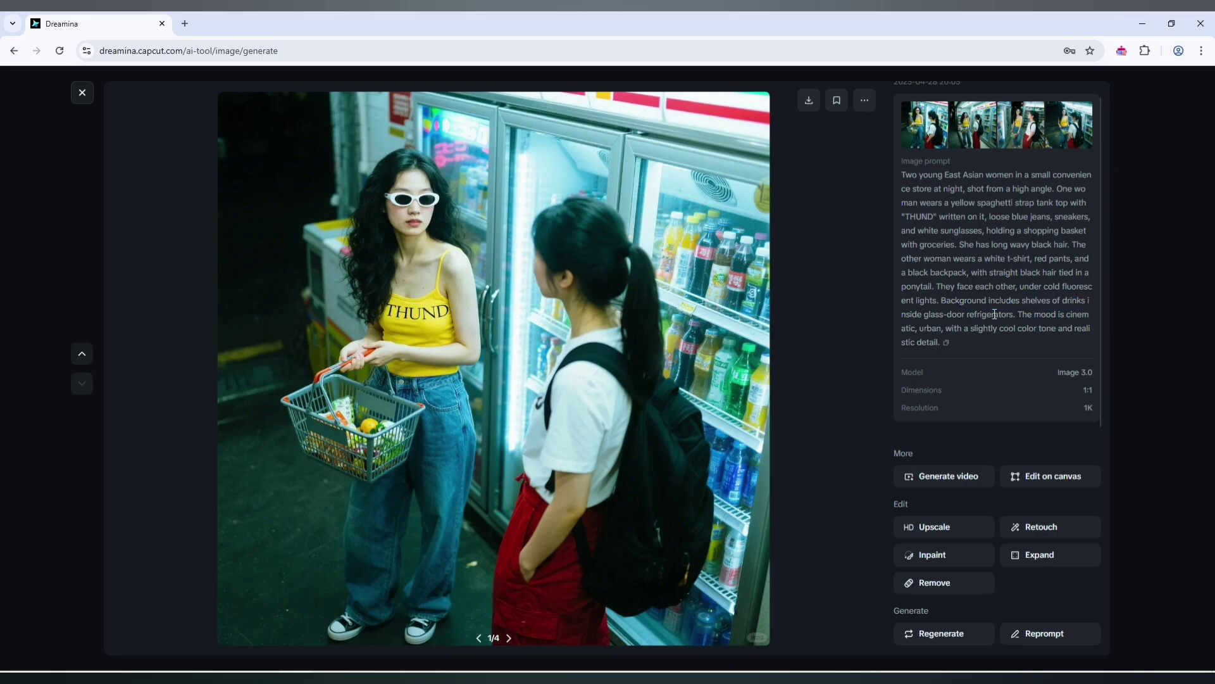
left_click_drag(1000, 328, 1069, 318)
left_click(1069, 318)
left_click(1006, 135)
left_click(73, 95)
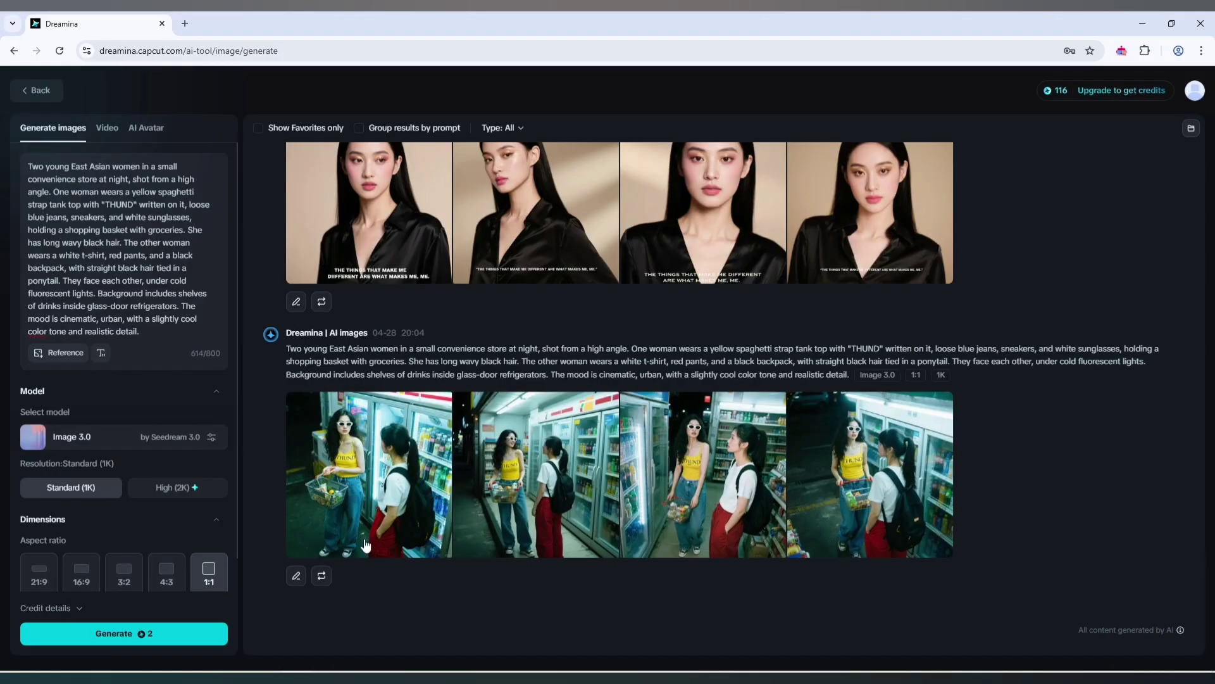
Replace the image description with the image 4 perfume bottle prompt from the seedream document and generate the images.
key("alt+Tab")
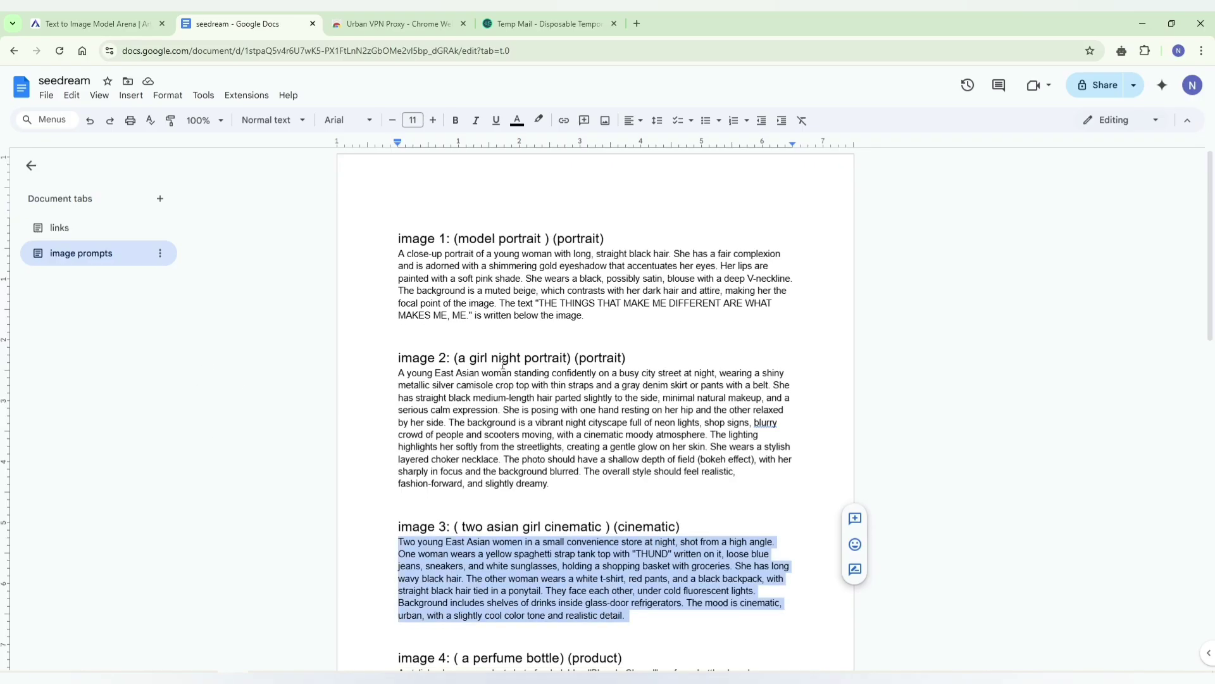
scroll(510, 443, "down", 5)
left_click(512, 383)
triple_click(512, 383)
key("ctrl+c")
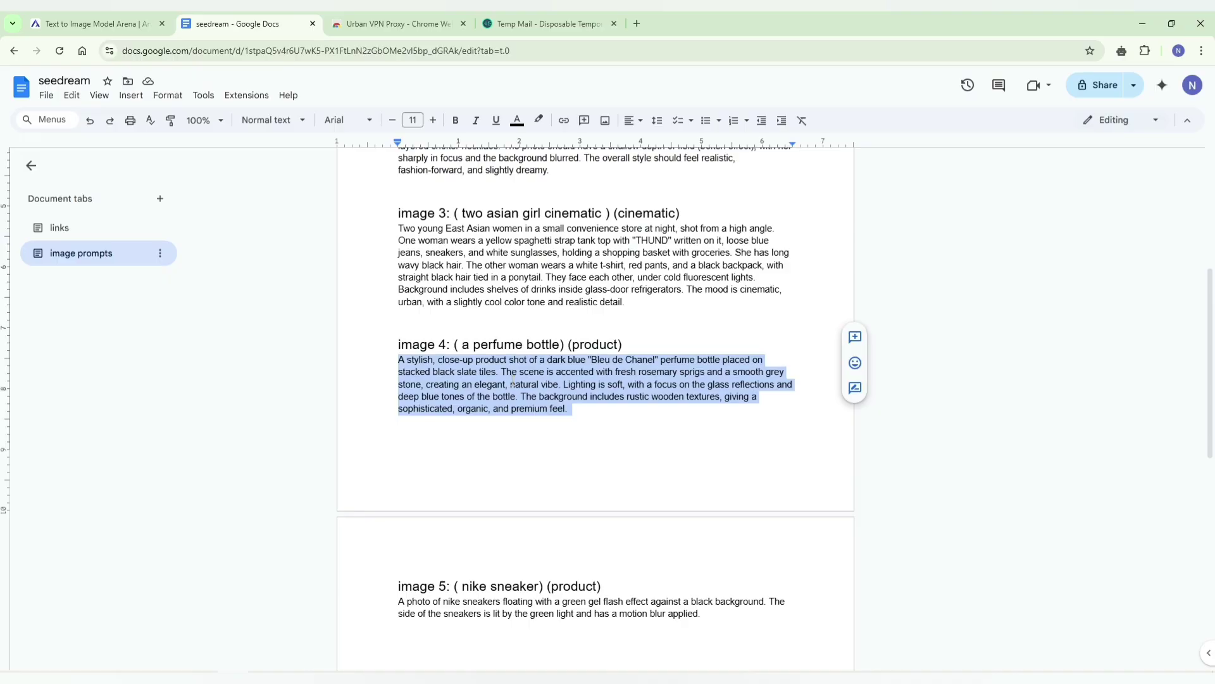
key("alt+Tab")
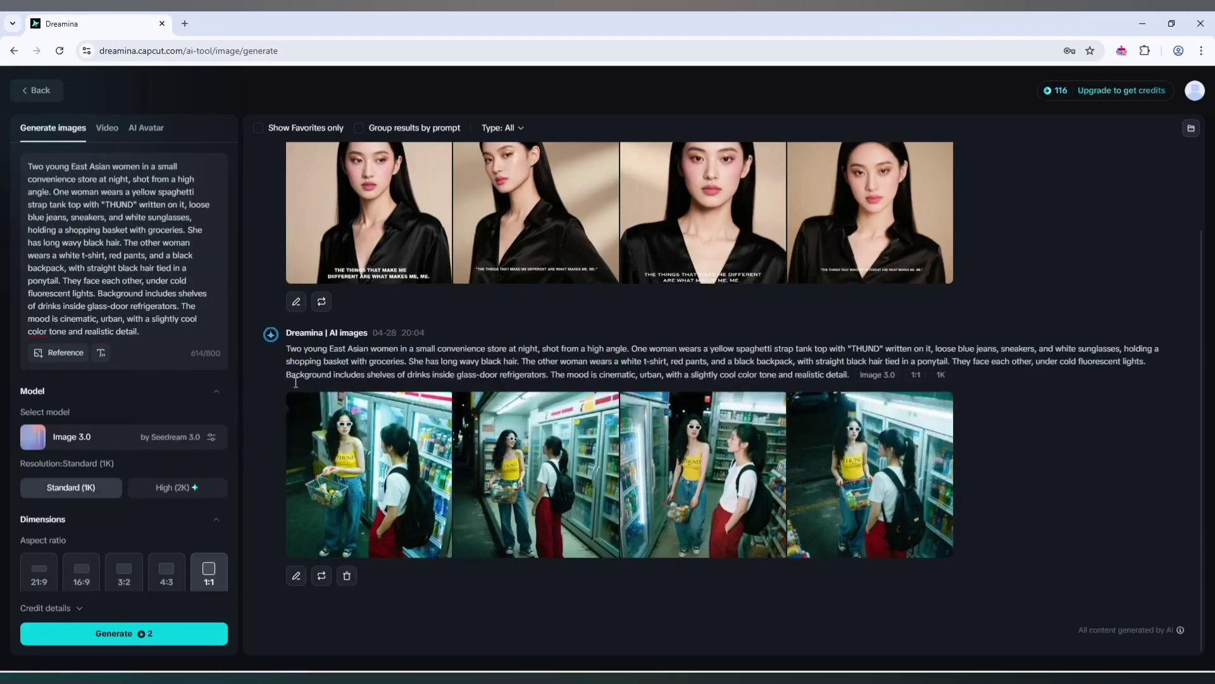
triple_click(130, 267)
key("ctrl+v")
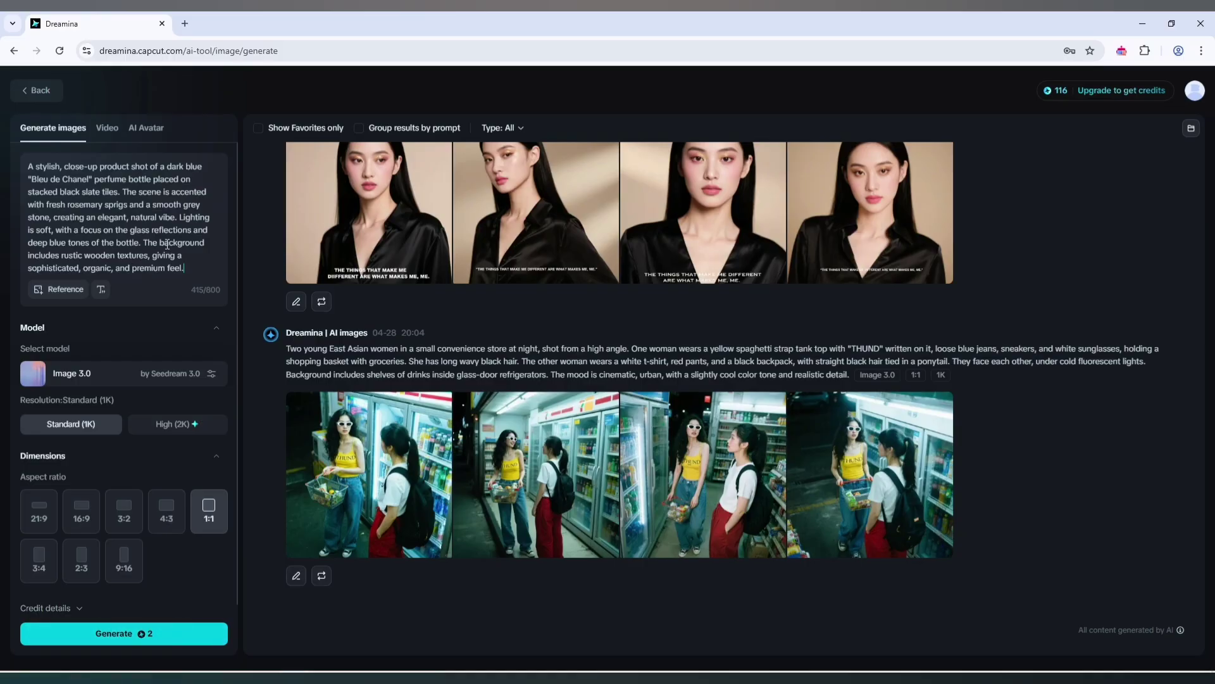
left_click(126, 635)
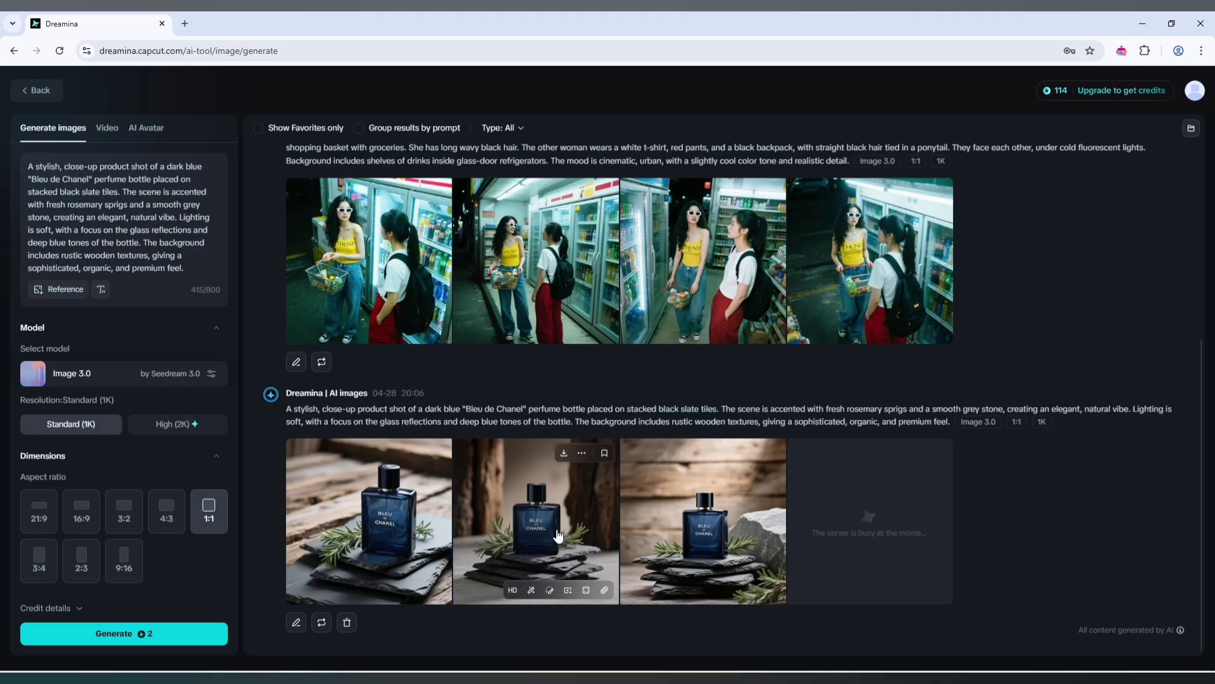
Open the first generated perfume bottle image, view the other variants against the prompt, and close the detail view.
left_click(401, 493)
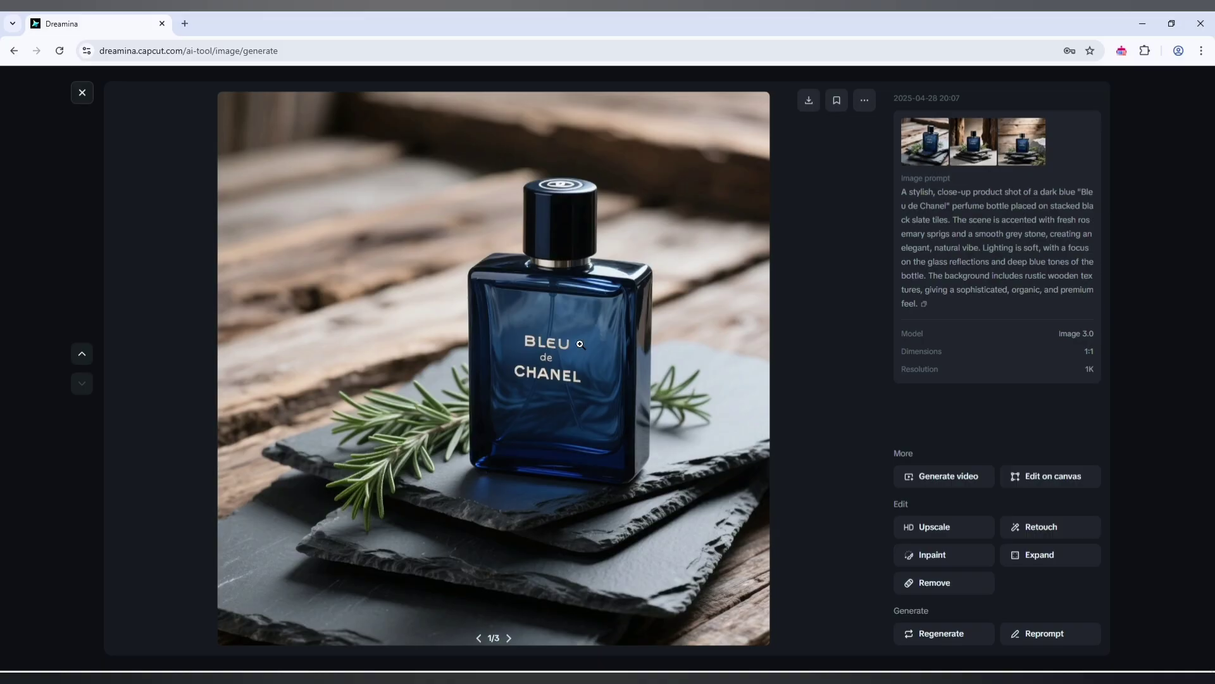
left_click(973, 142)
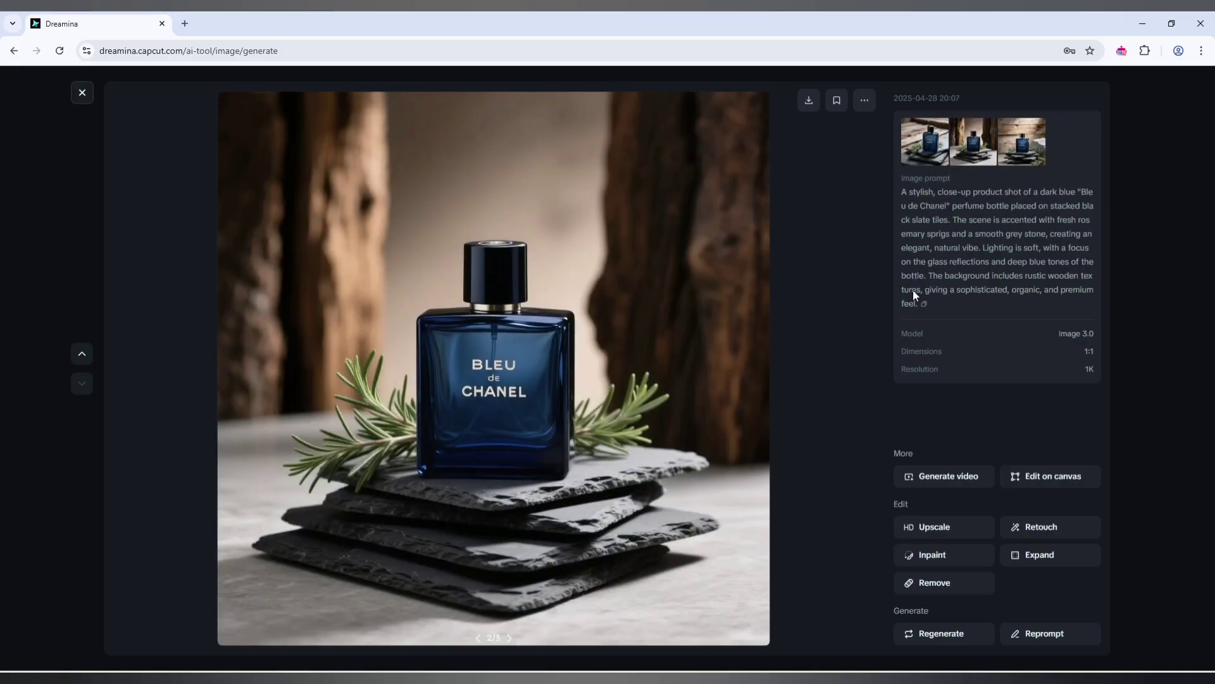
left_click(1022, 142)
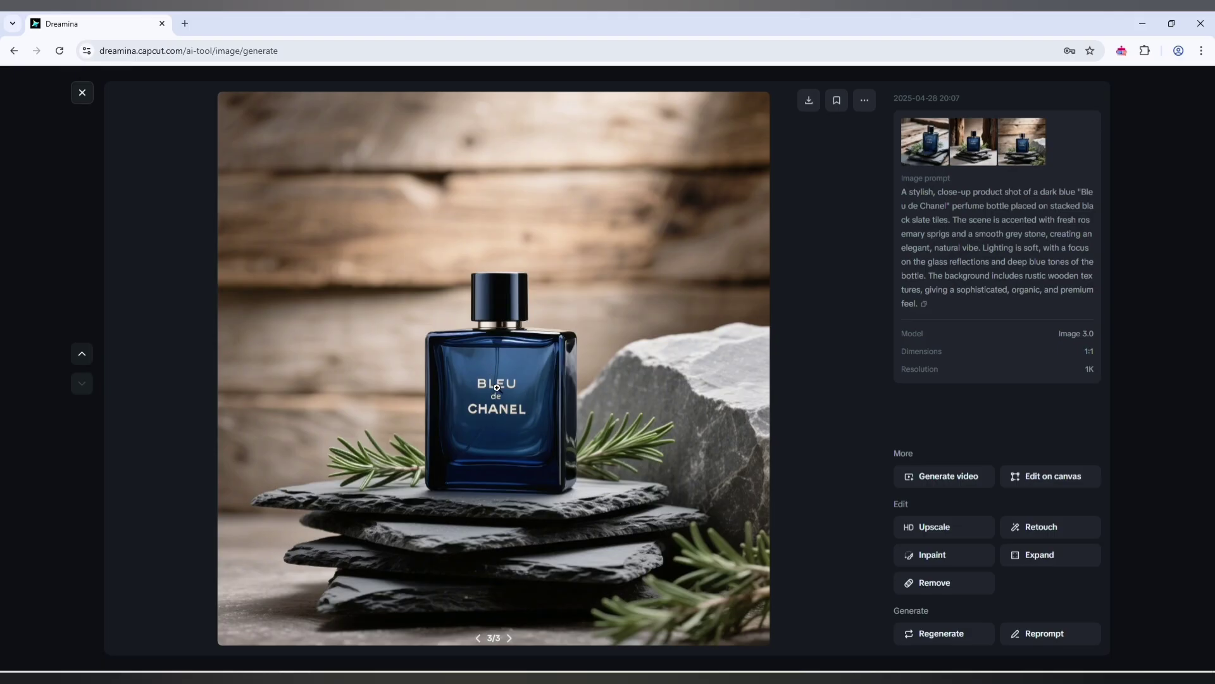
left_click(75, 96)
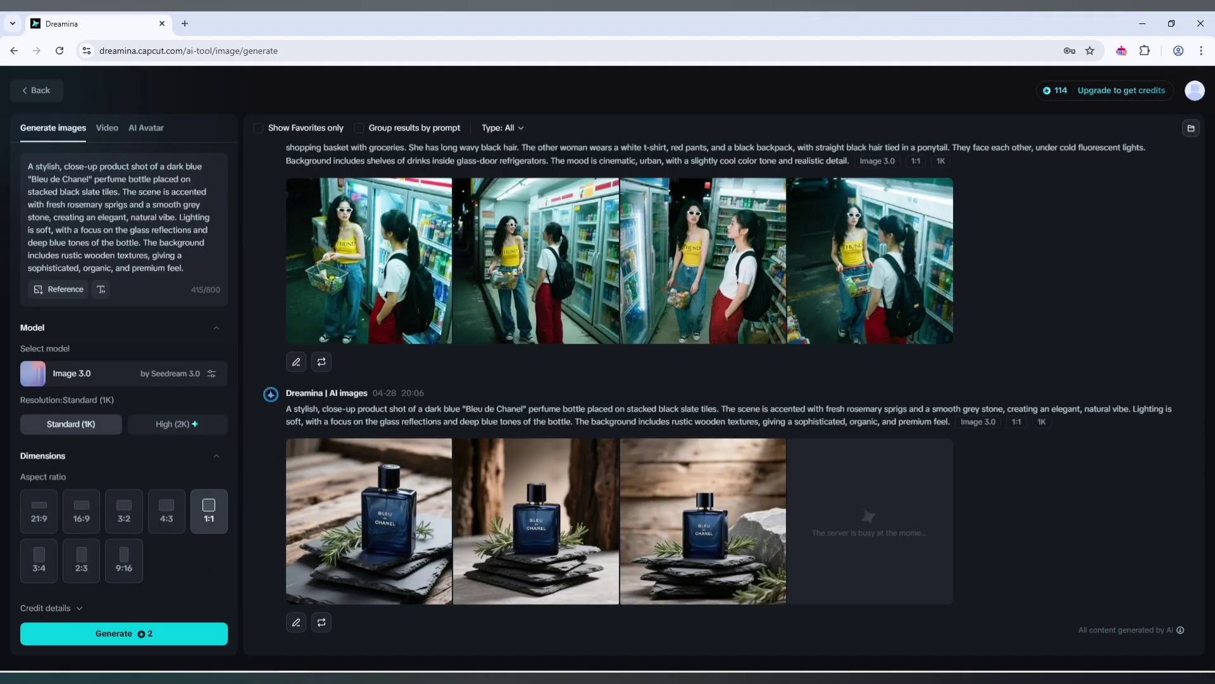
Replace the image description with the image 5 nike sneaker prompt from the seedream document and generate the images.
key("alt+Tab")
scroll(418, 434, "down", 3)
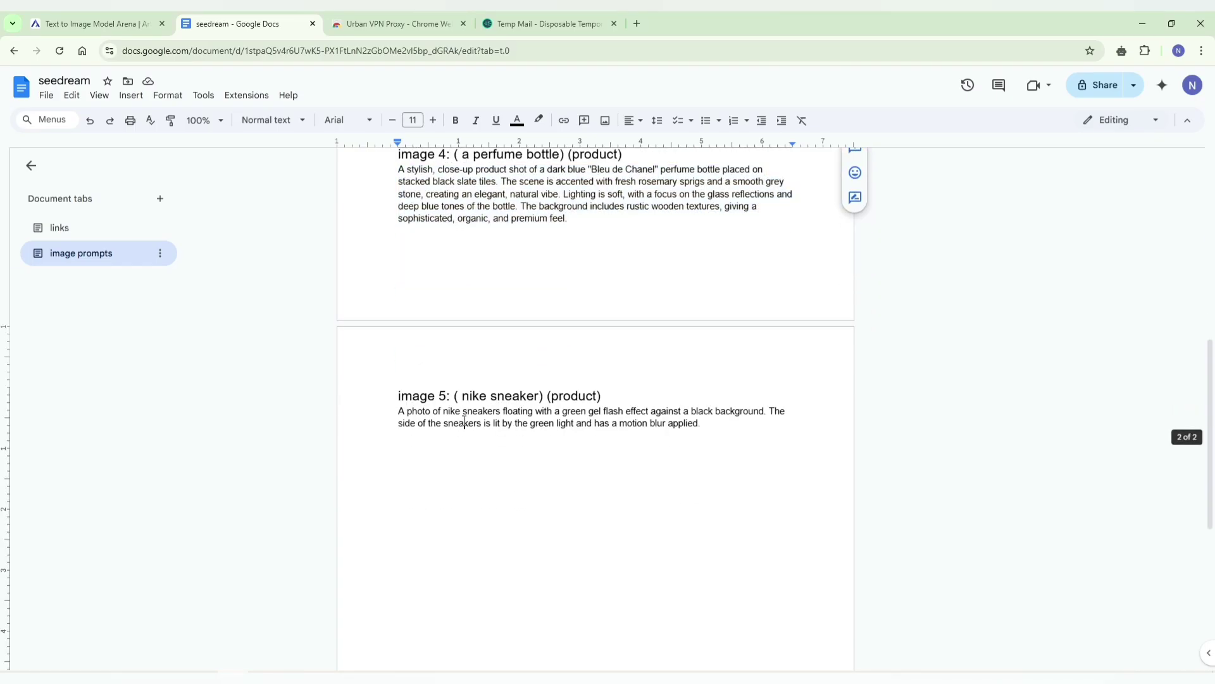
triple_click(461, 423)
right_click(463, 418)
left_click(542, 124)
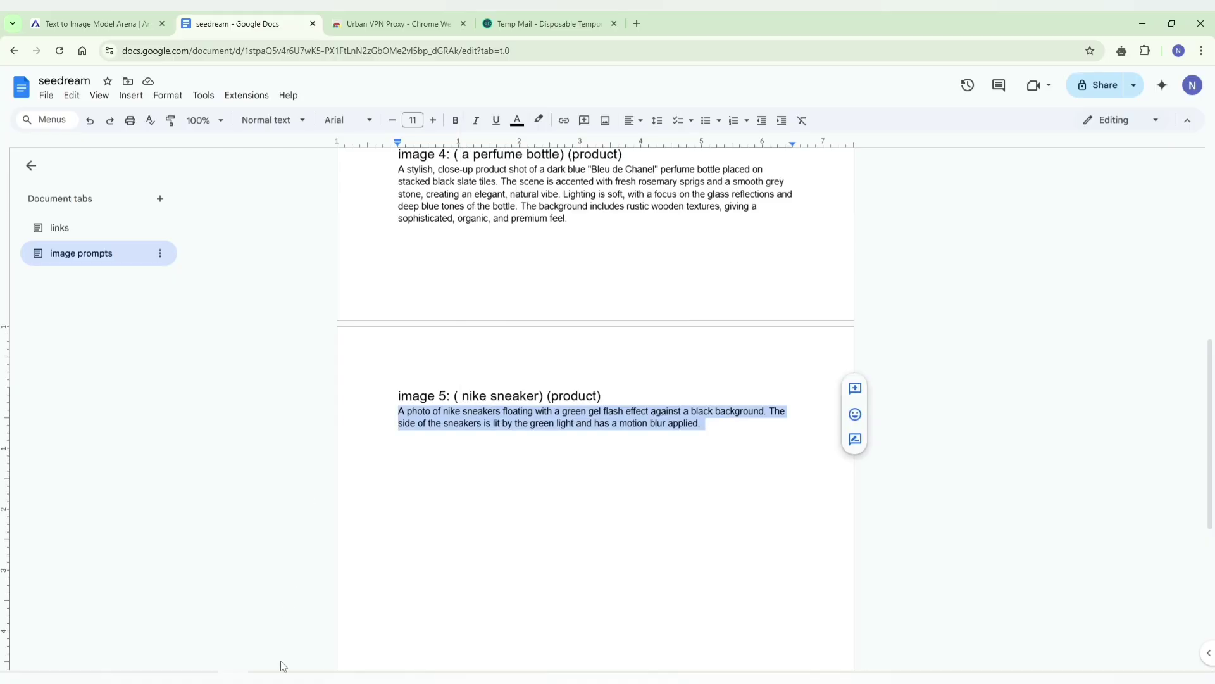
key("alt+Tab")
key("ctrl+a")
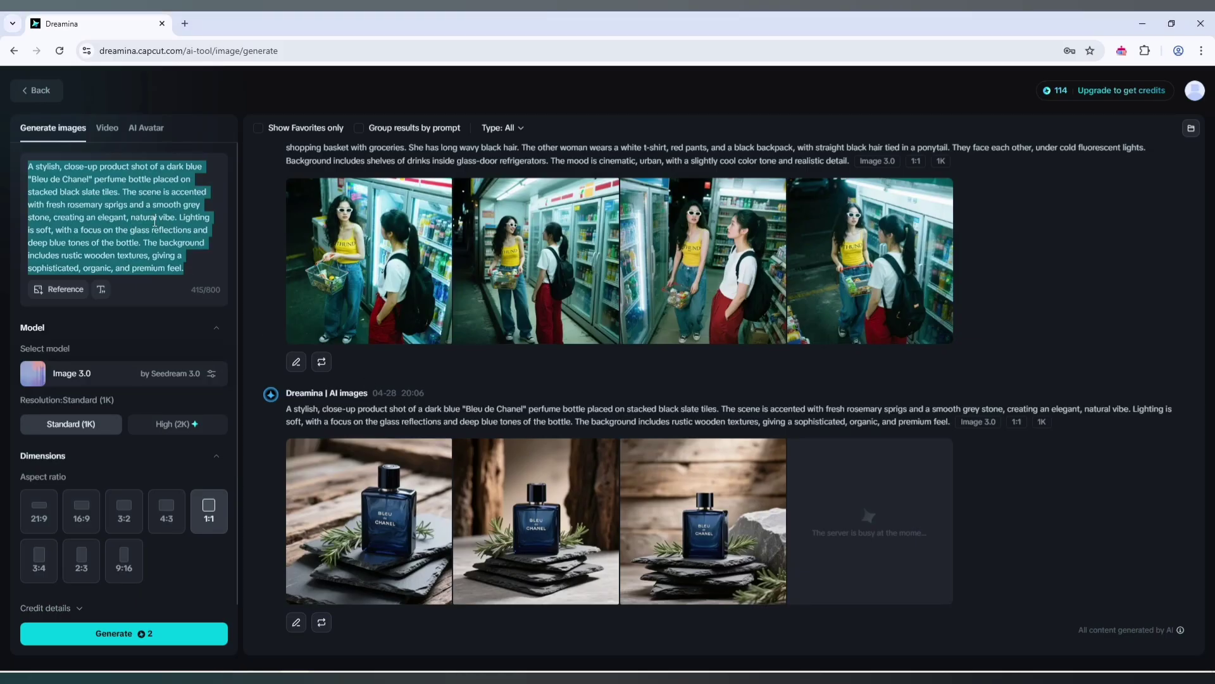
key("ctrl+v")
left_click(159, 264)
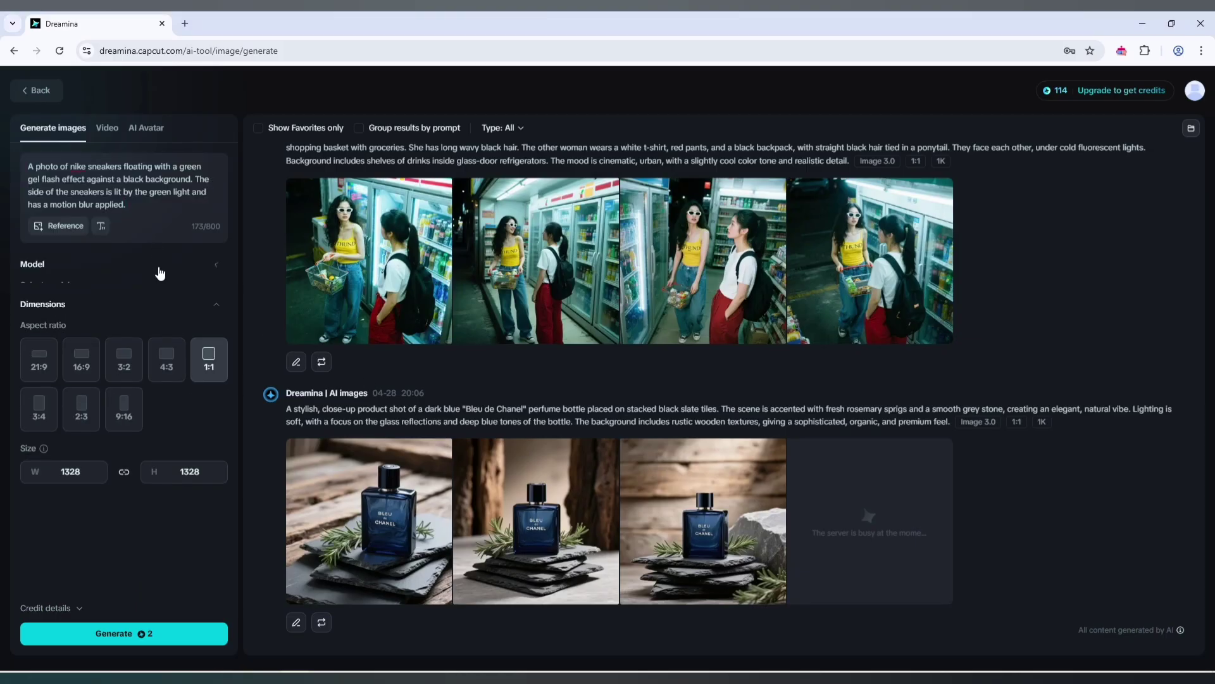
left_click(153, 641)
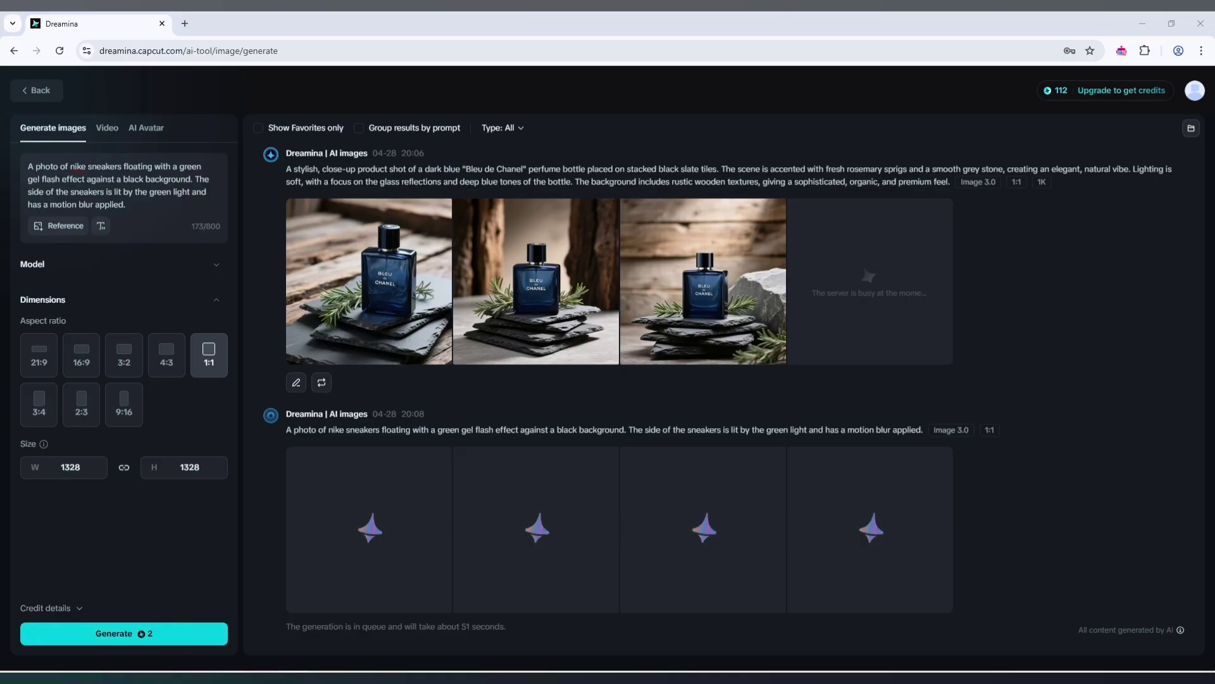
Look at the Artificial Analysis Image Arena Leaderboard in the other browser window and return to Dreamina.
key("alt+Tab")
left_click(95, 23)
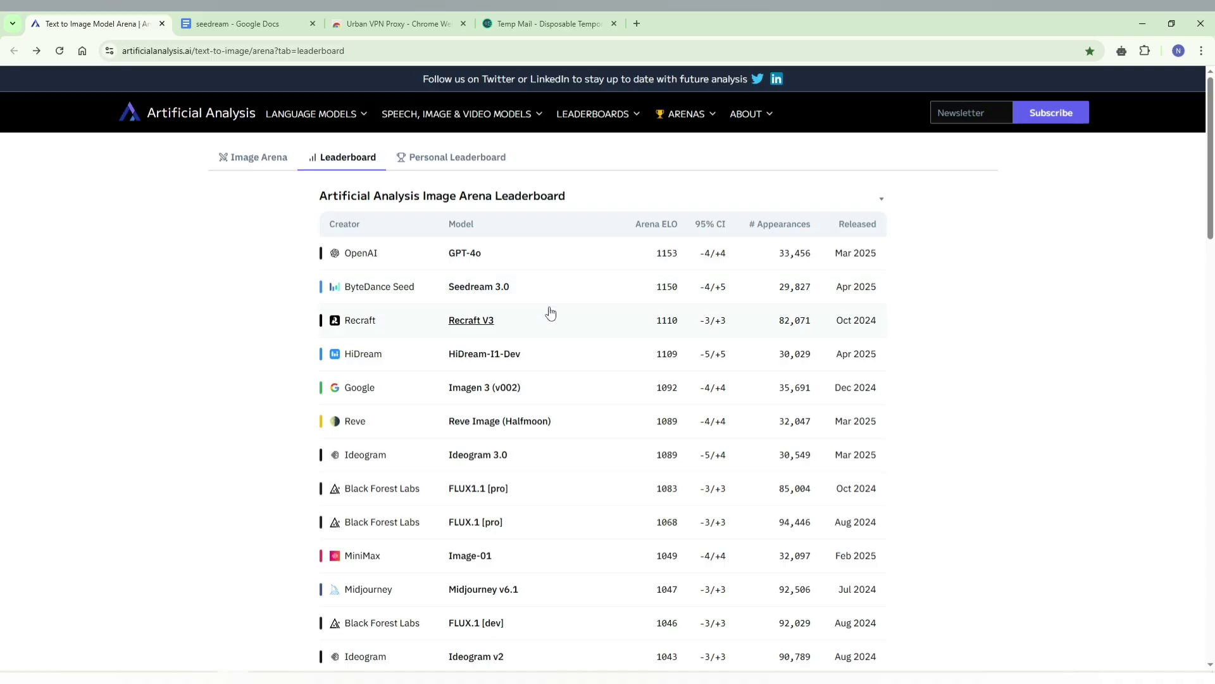
key("alt+Tab")
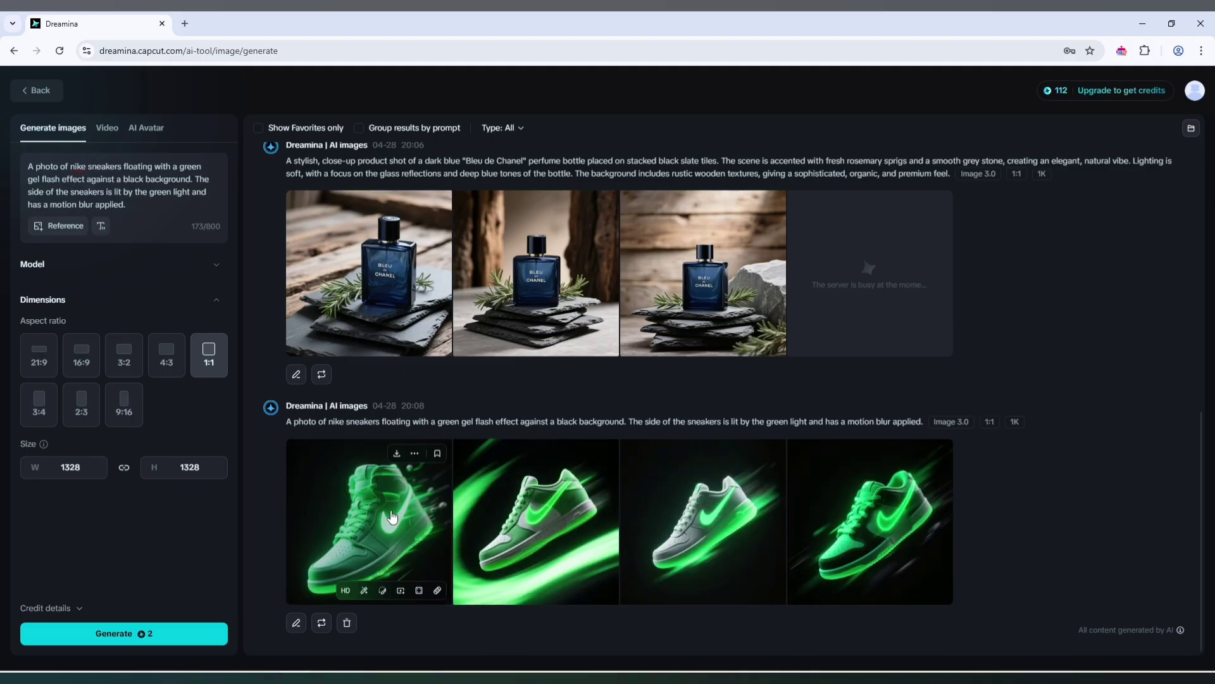
Open the first generated sneaker image, compare all four variants with the green light and motion blur prompt, and close the detail view.
left_click(393, 517)
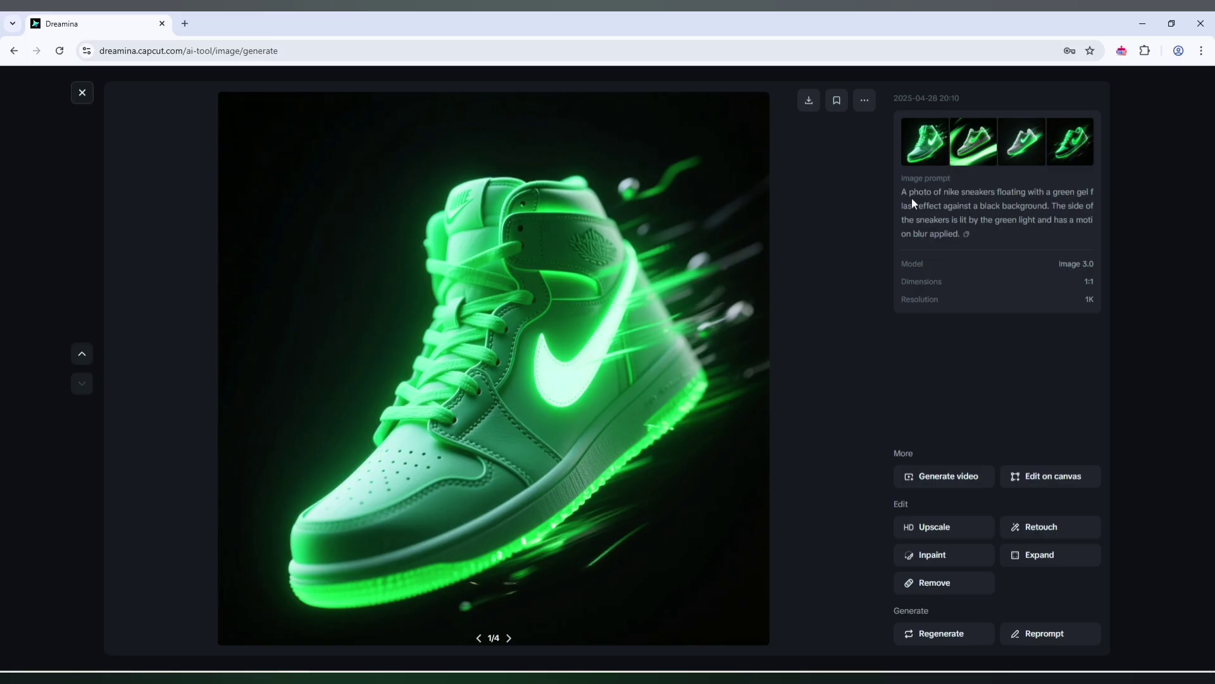
left_click(992, 147)
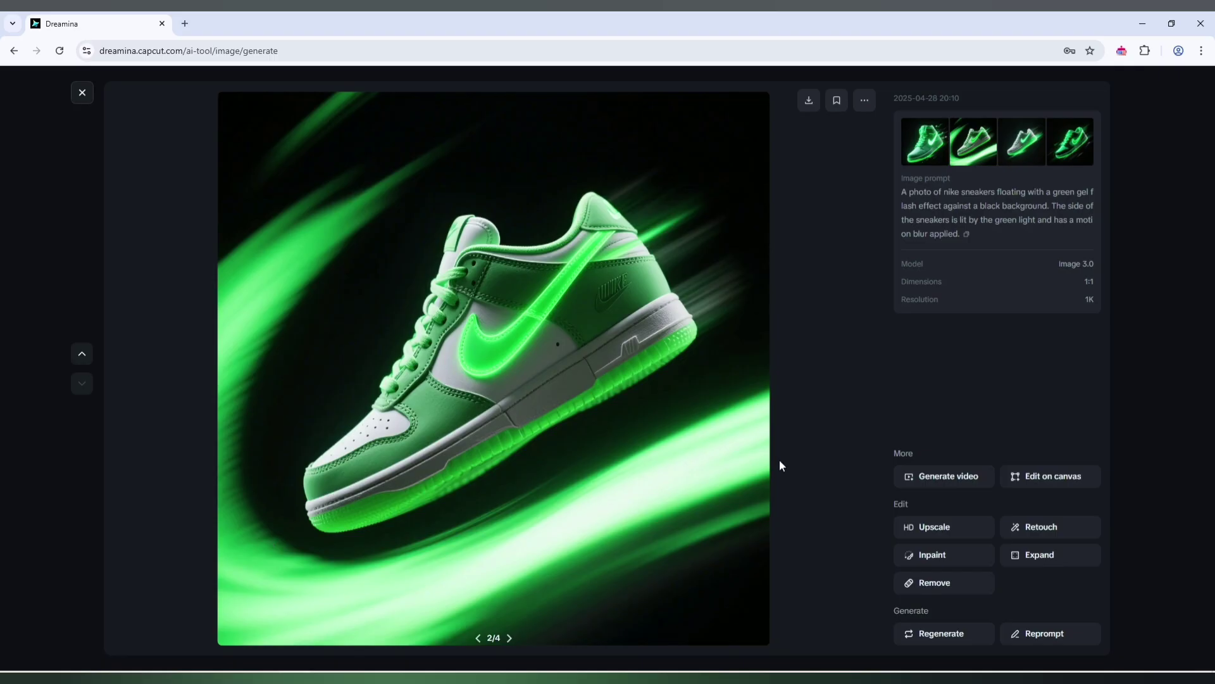
left_click(1038, 146)
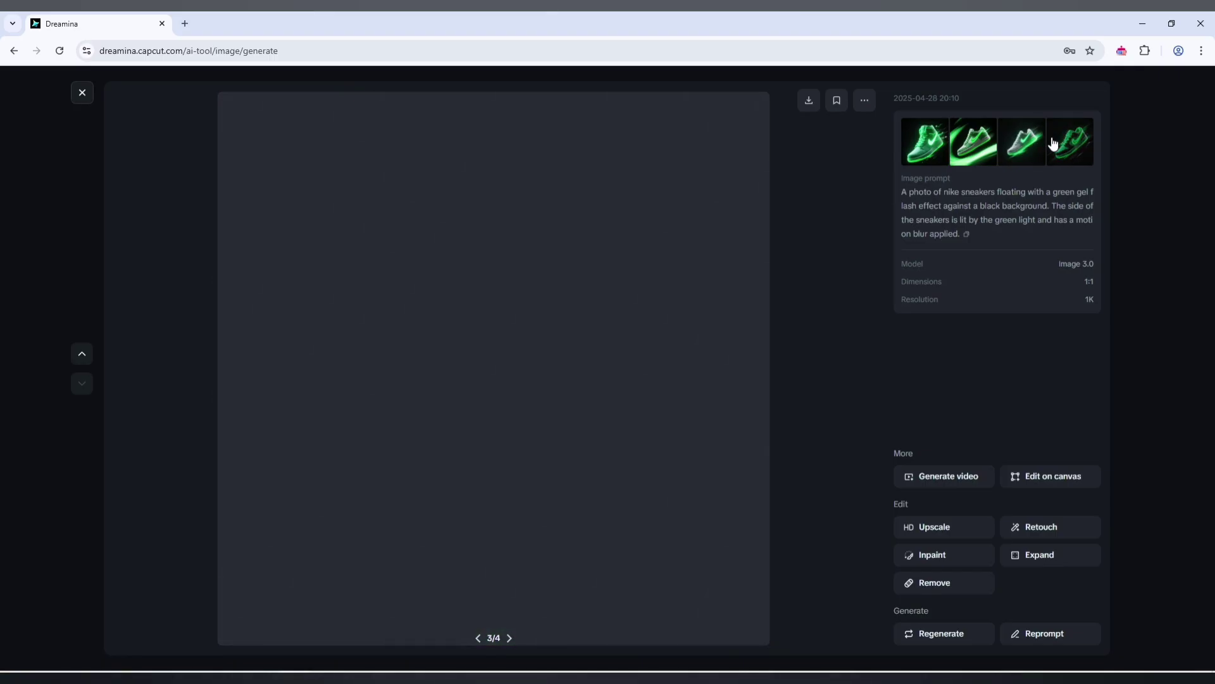
left_click(945, 137)
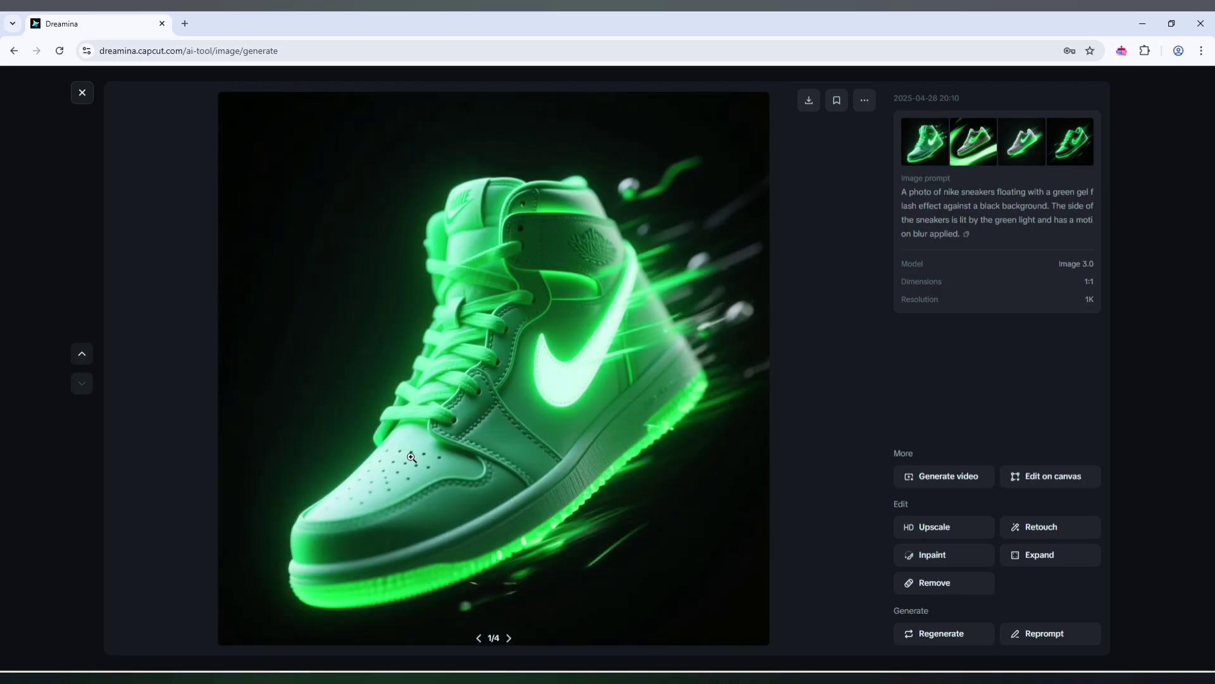
left_click(978, 147)
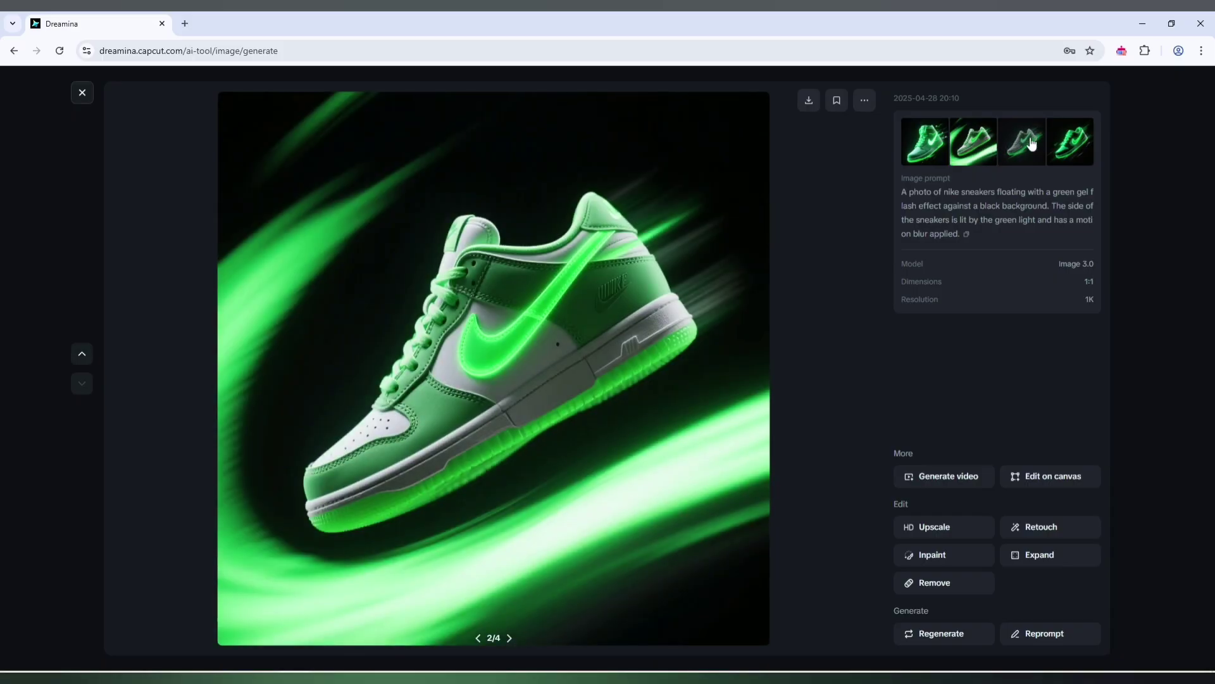
left_click(1032, 143)
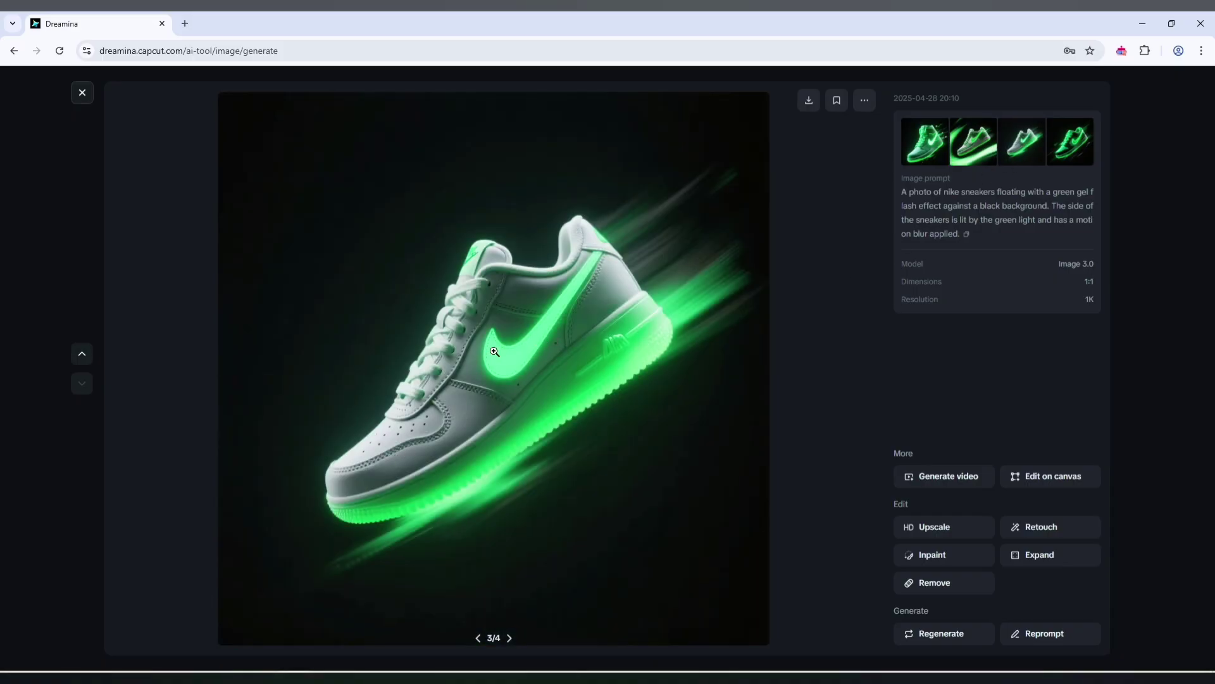
left_click(1071, 149)
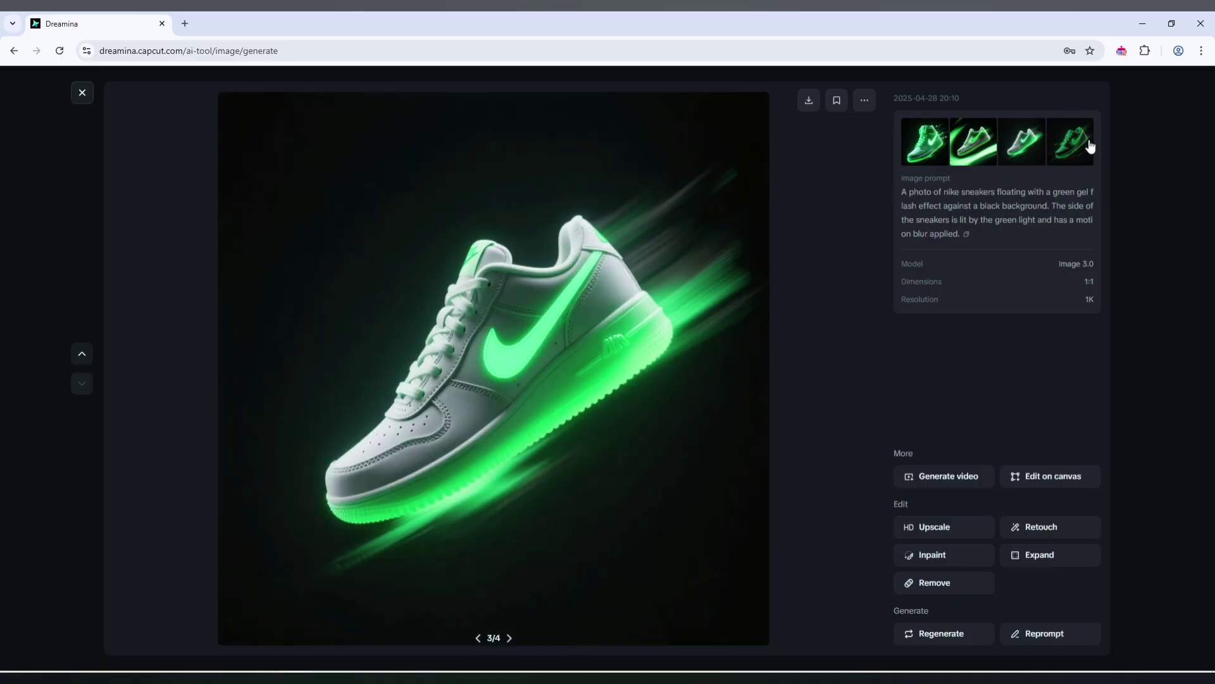
left_click(1089, 147)
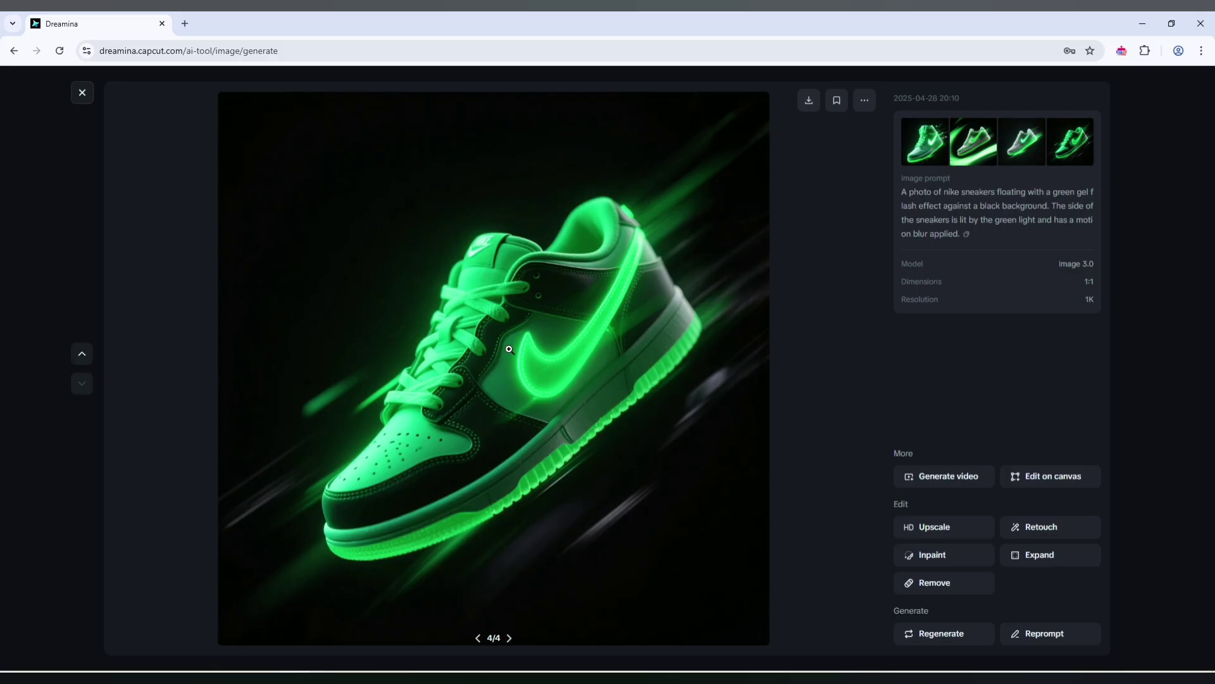
left_click(1020, 142)
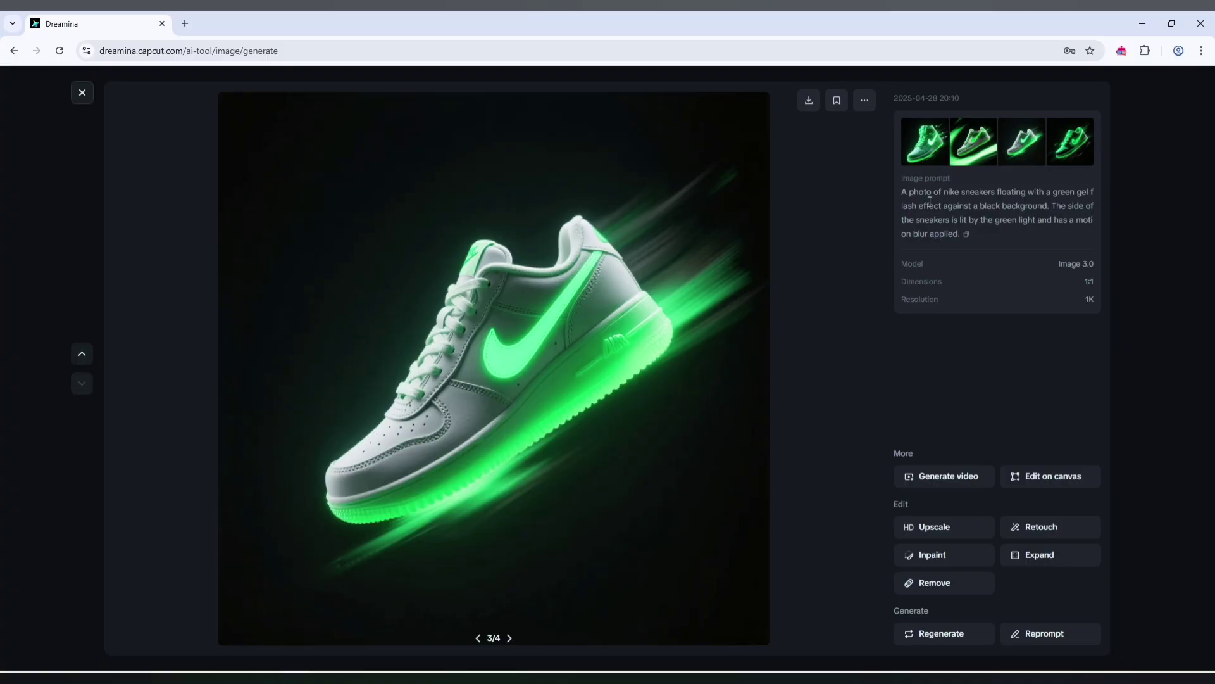
left_click(961, 140)
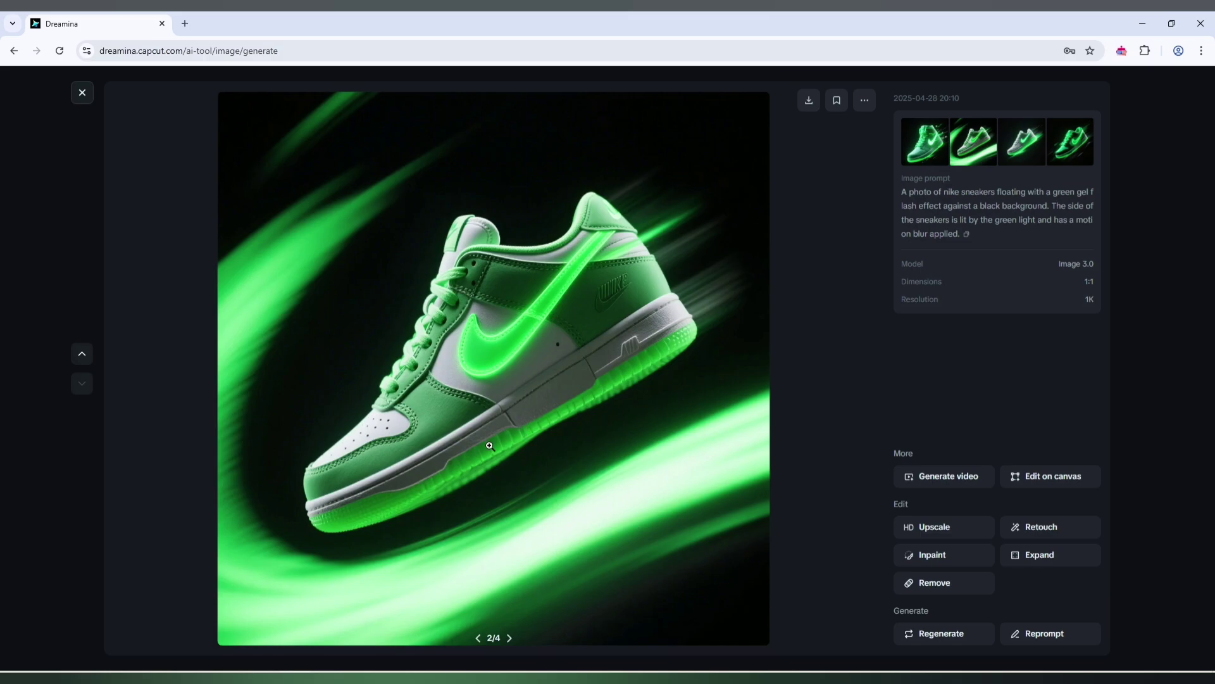
left_click(82, 93)
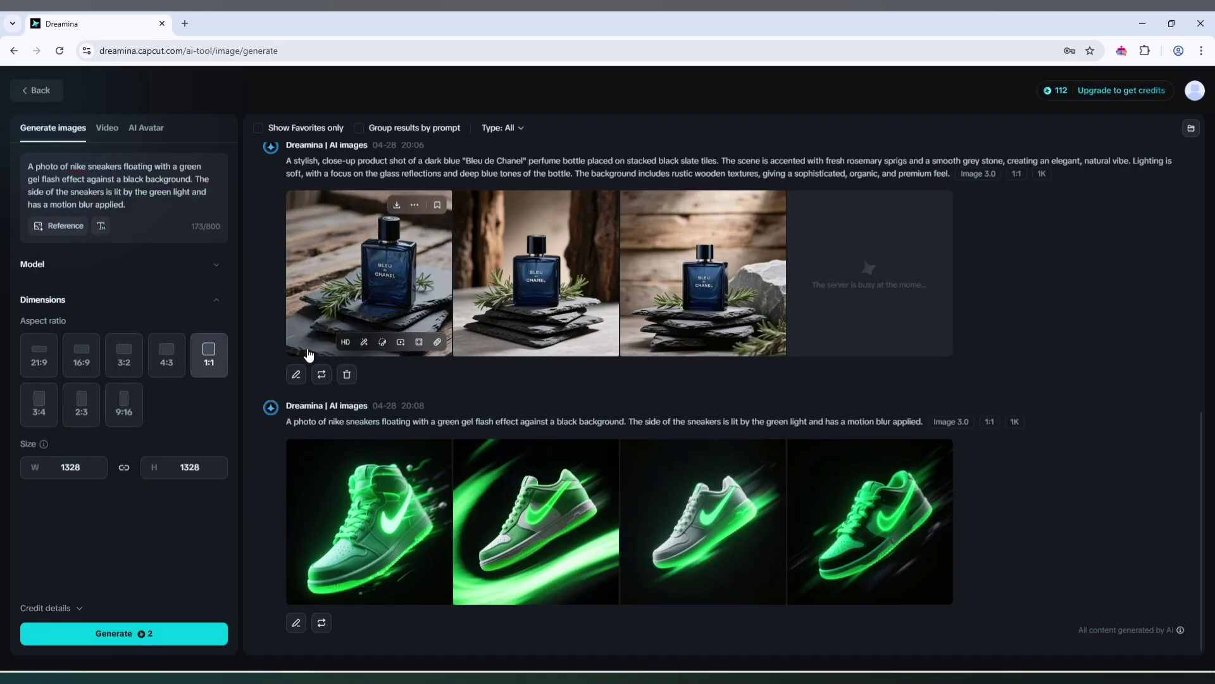